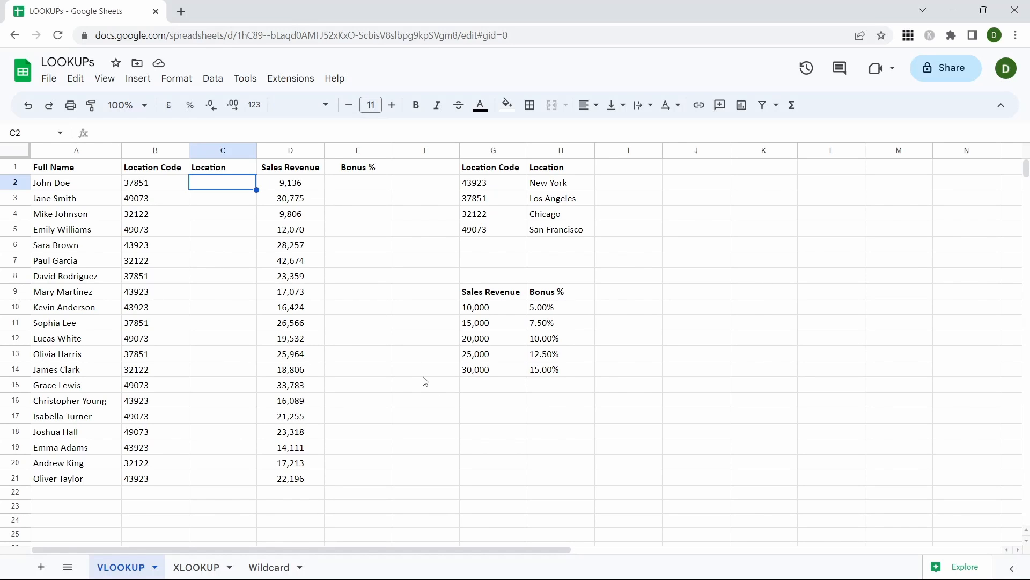
Enter =VLOOKUP(B2,$G$2:$H$5,2,FALSE) in C2 and accept the suggested auto-fill for the rest of the Location column.
text(=VLOOKUP()
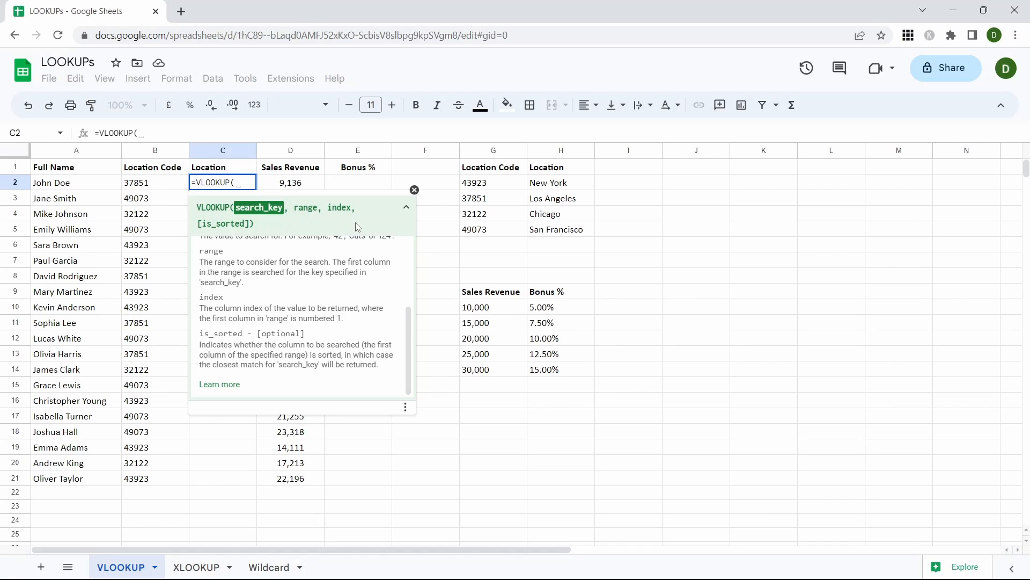
key(Left)
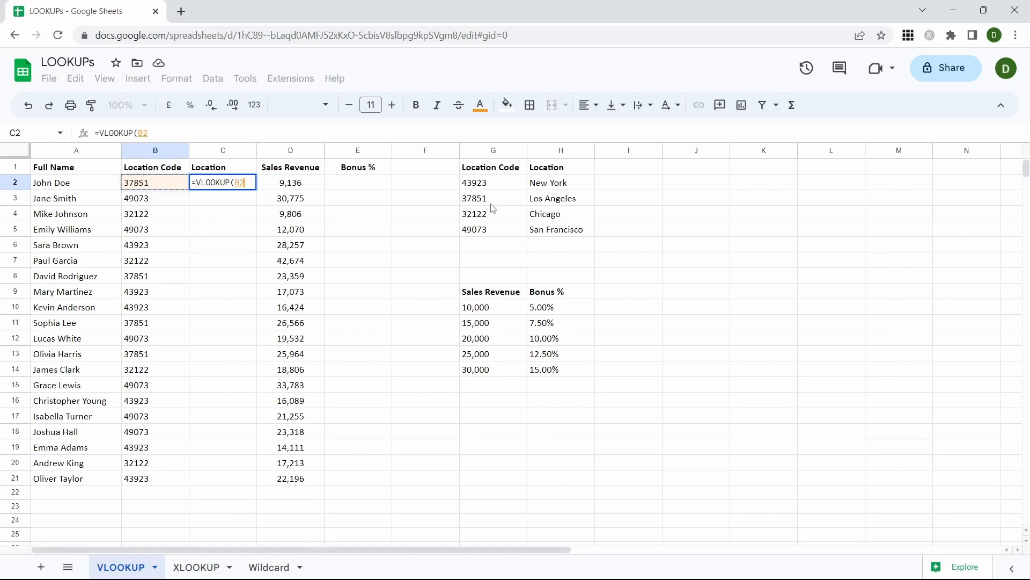
text(,)
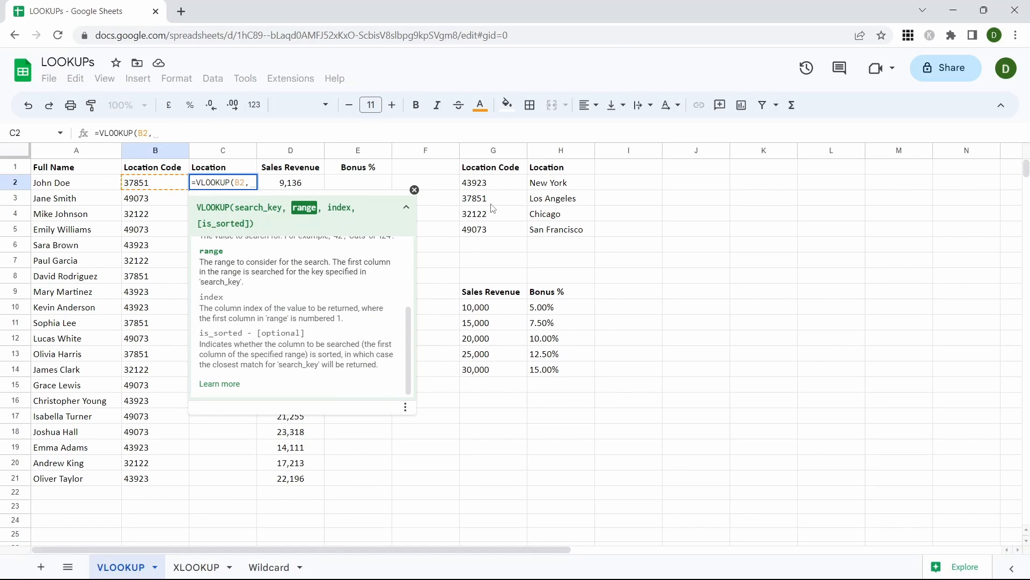
drag(492, 183, 533, 240)
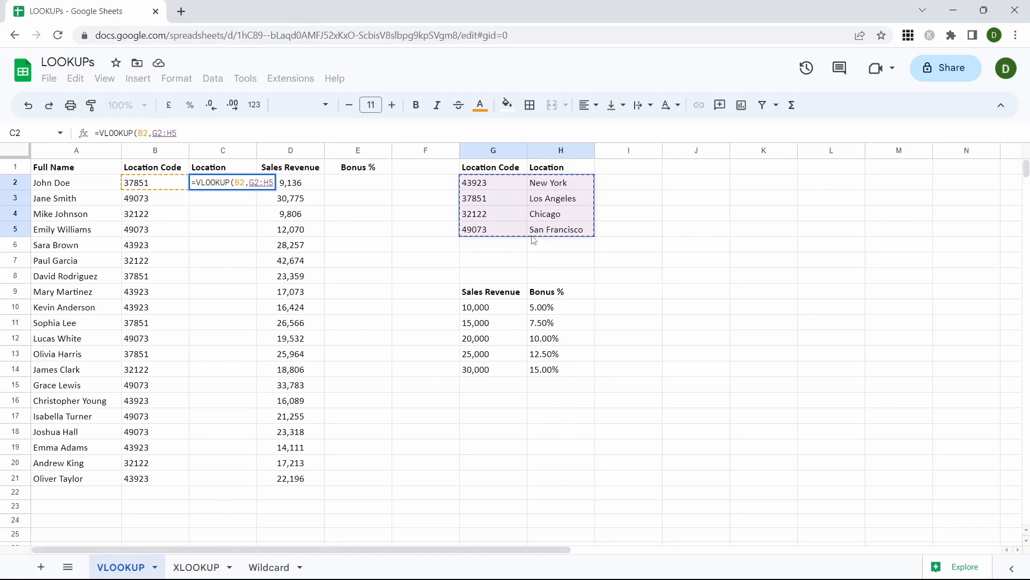
key(F4)
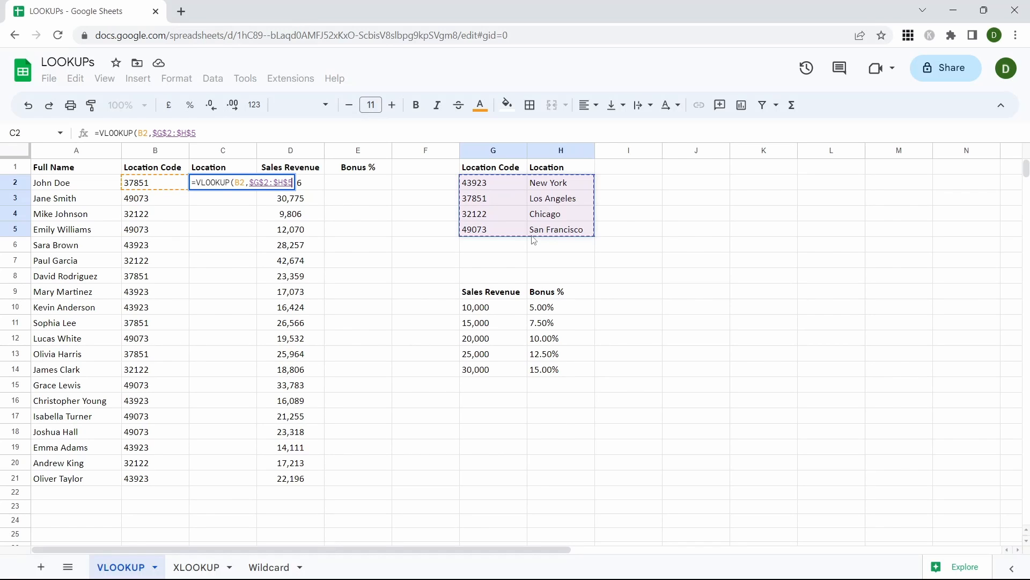
text(,)
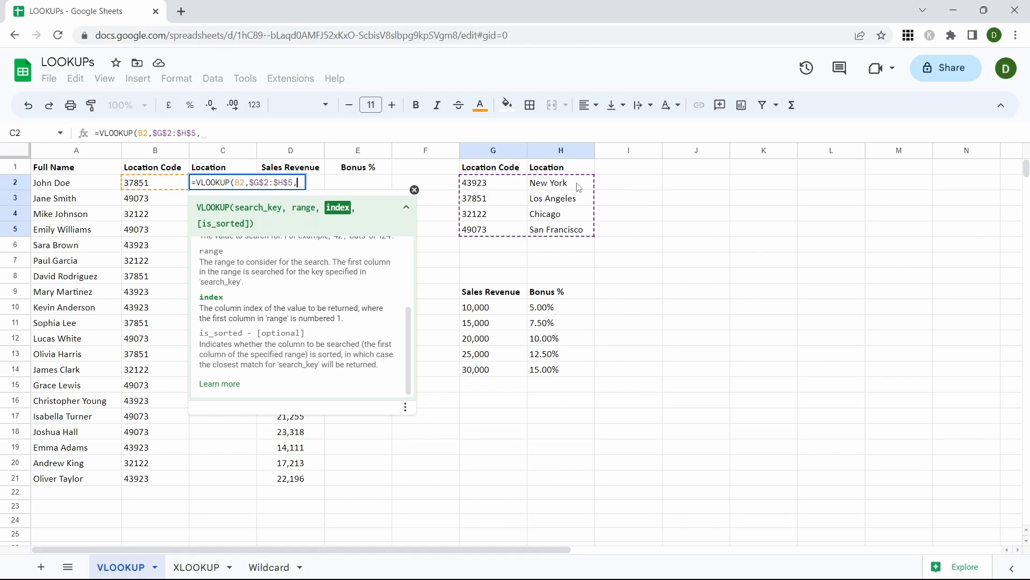
text(2)
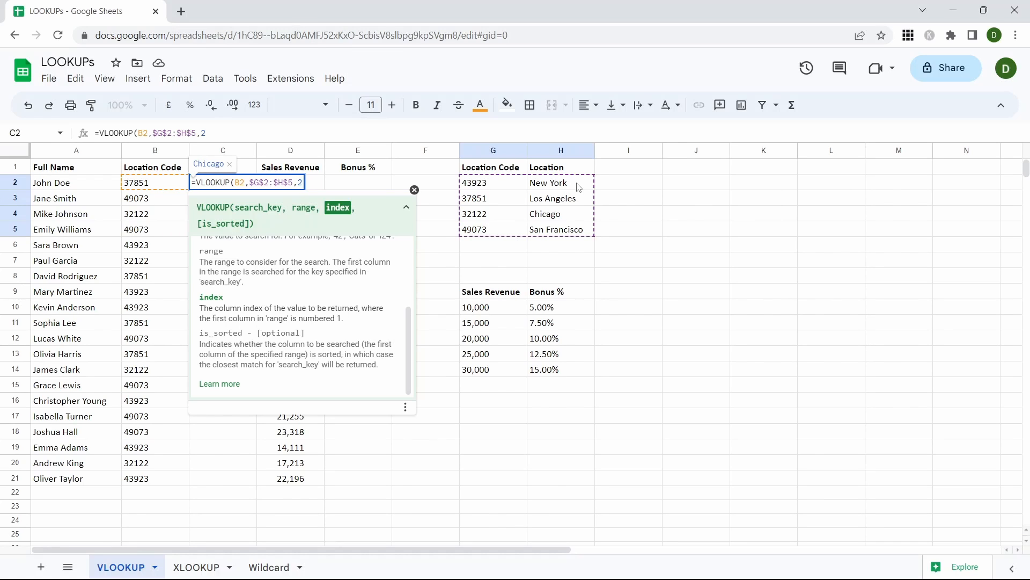
text(,)
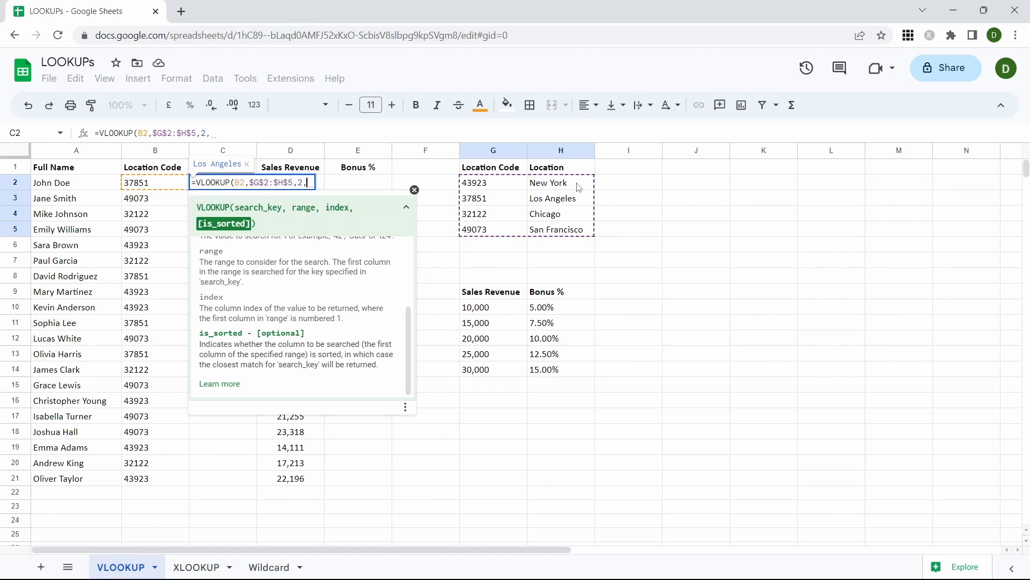
text(FALSE)
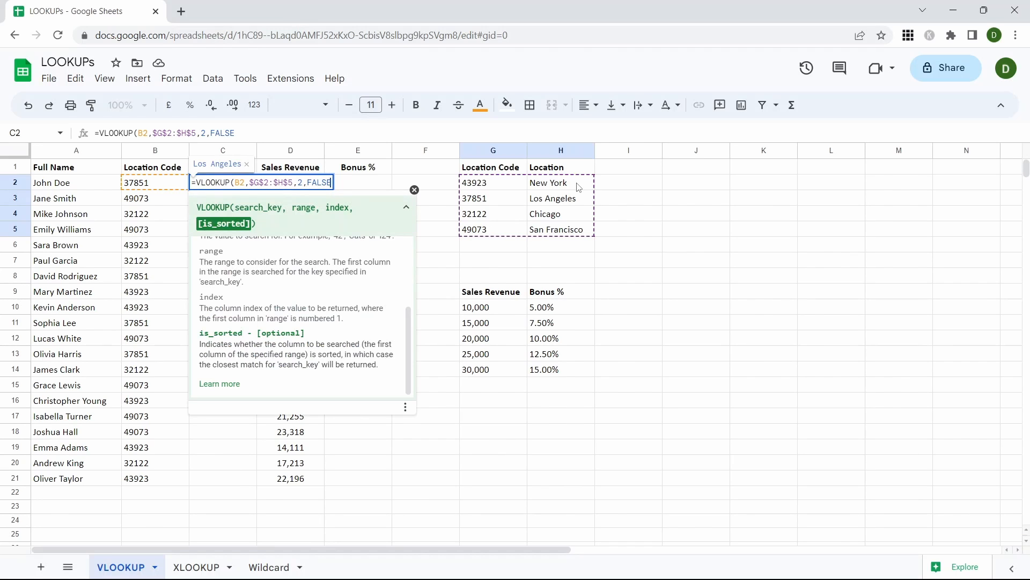
text())
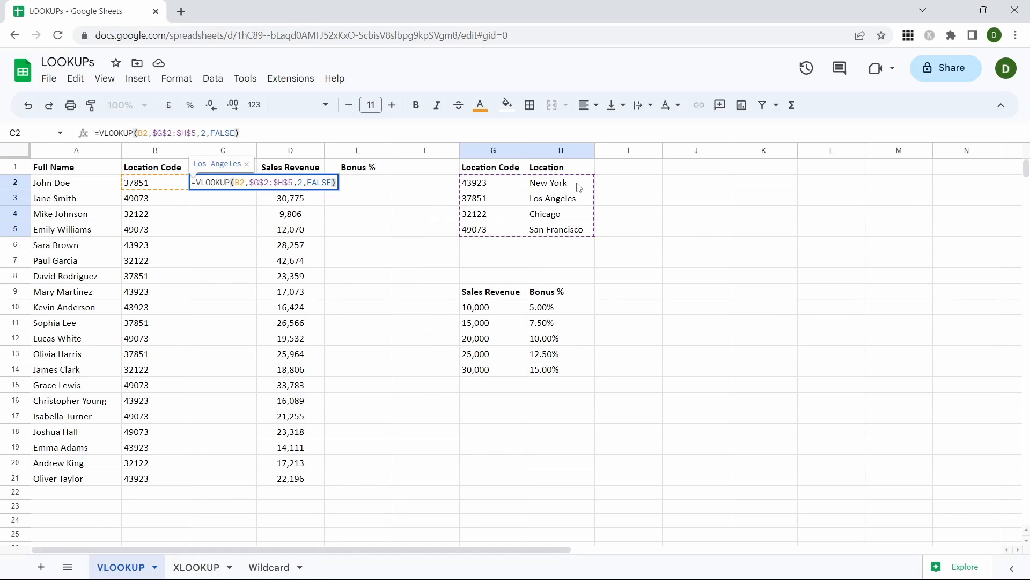
key(Return)
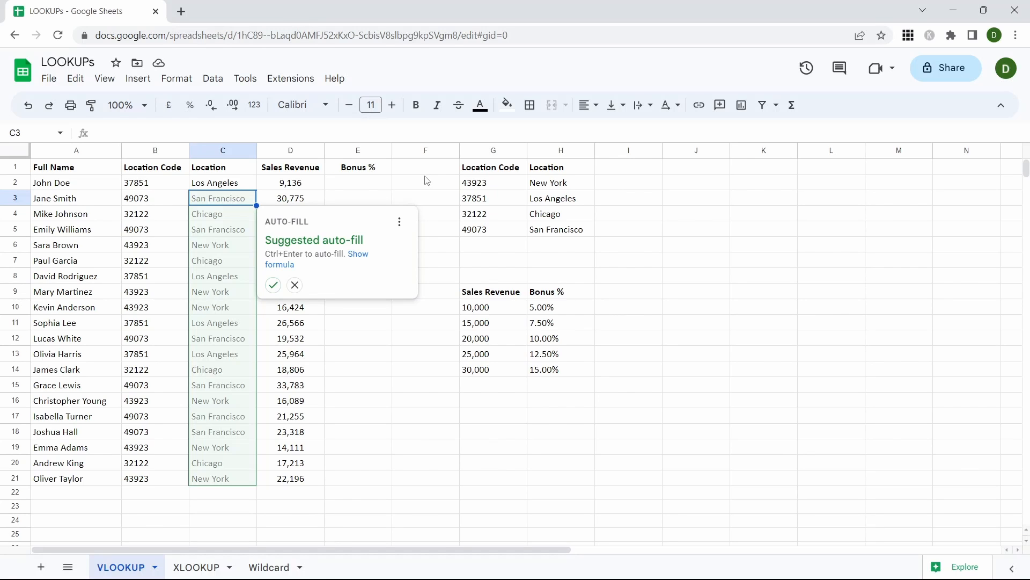
key(ctrl+Return)
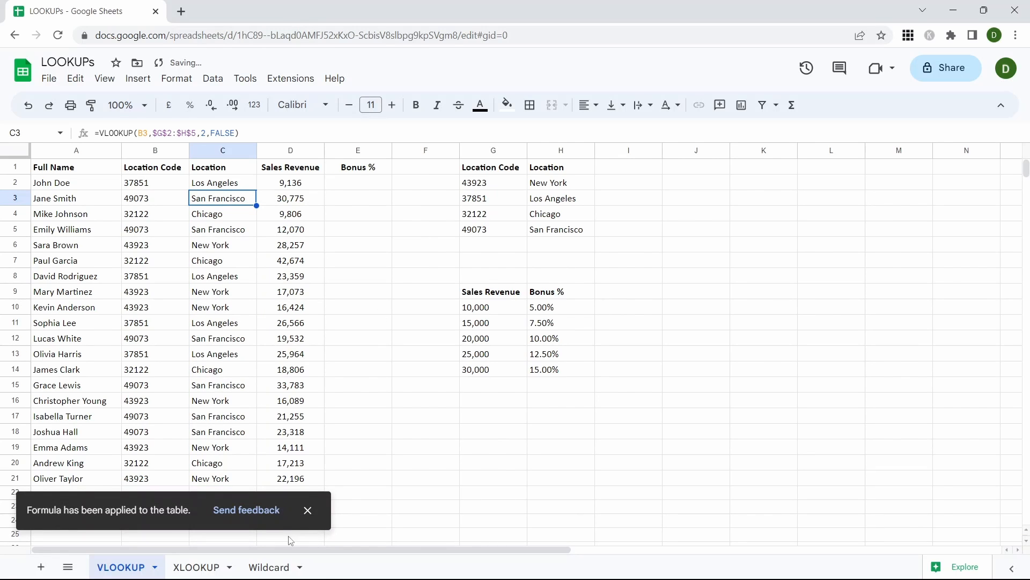
click(307, 510)
Enter =VLOOKUP(D2,$G$10:$H$14,2,TRUE) in E2 and accept the suggested auto-fill for the rest of the Bonus % column.
click(359, 183)
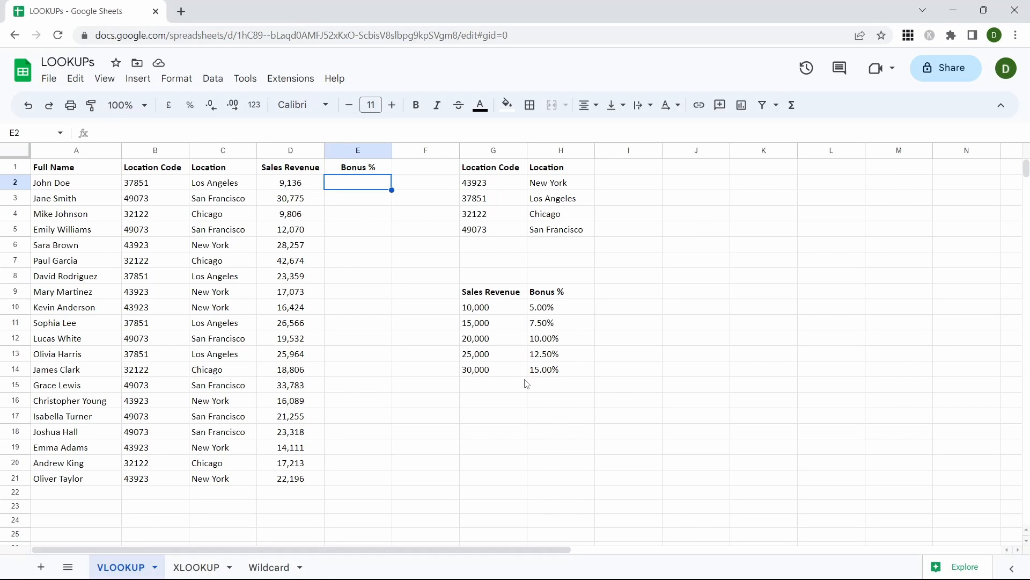
text(=vlo)
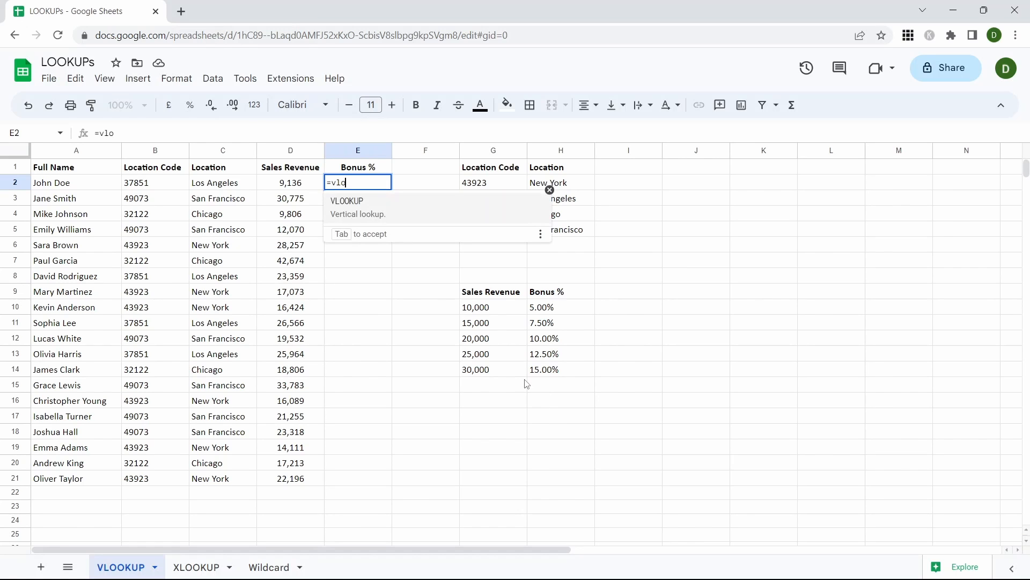
key(Tab)
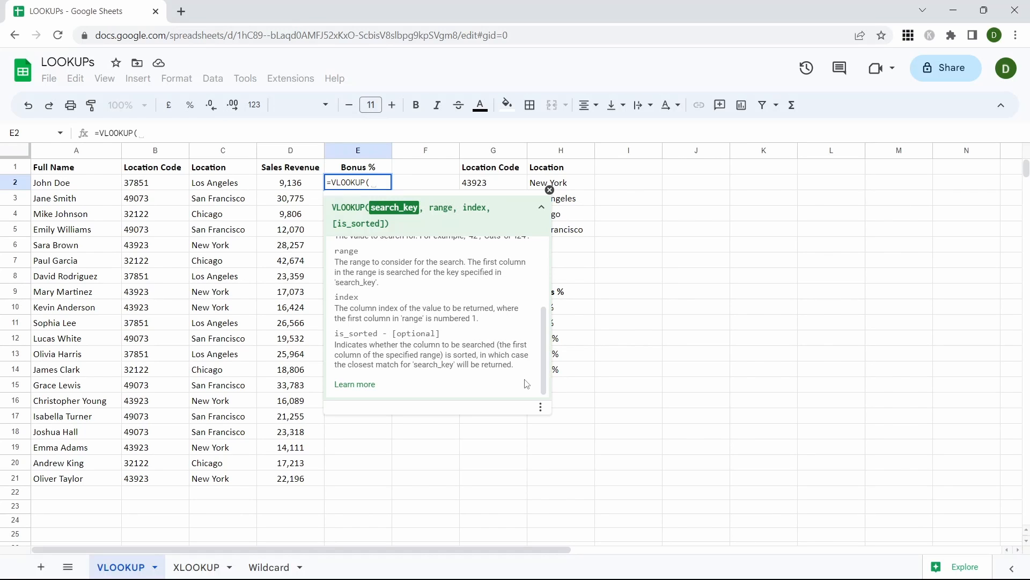
key(Left)
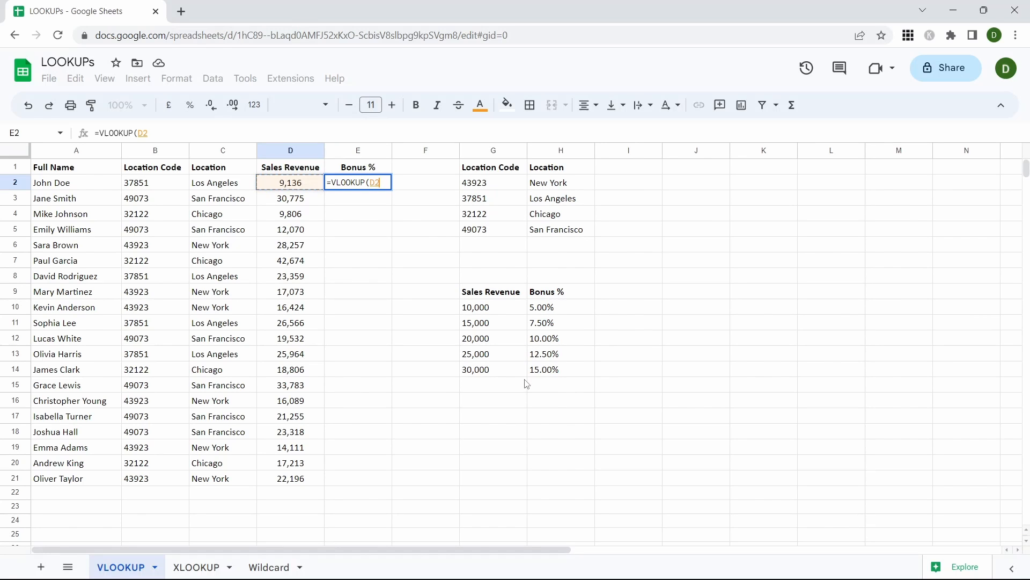
text(,)
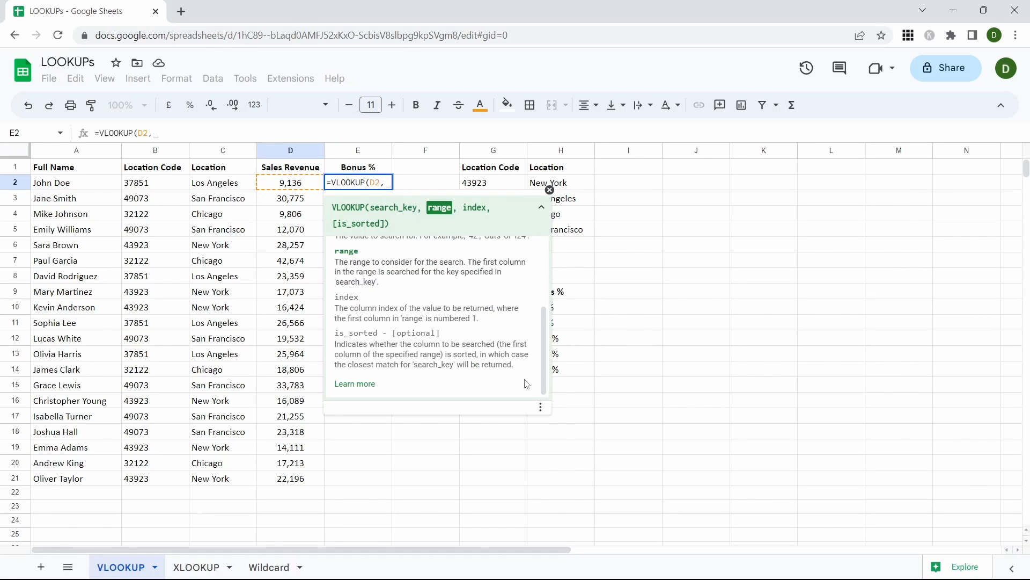
drag(574, 309, 520, 374)
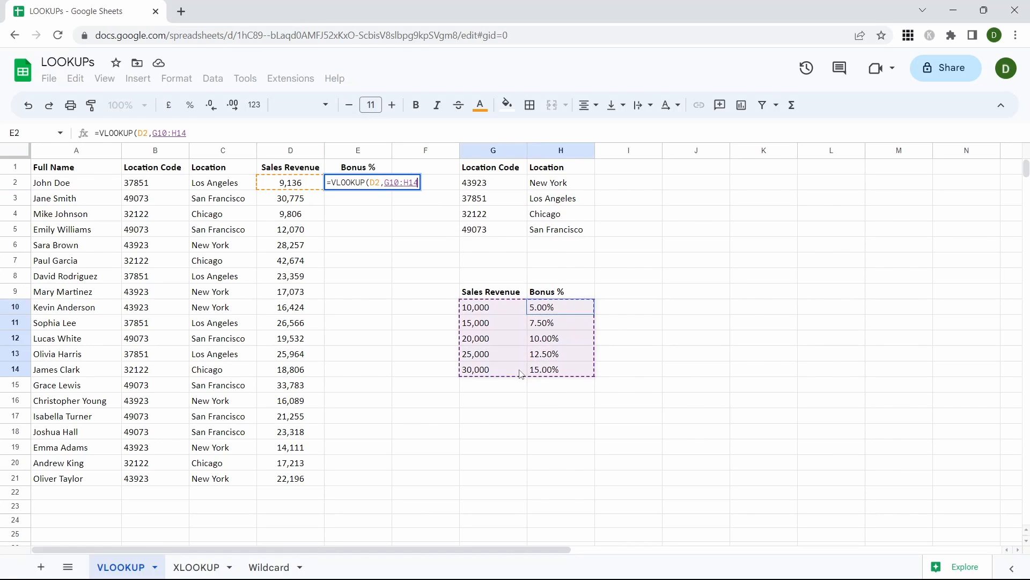
key(F4)
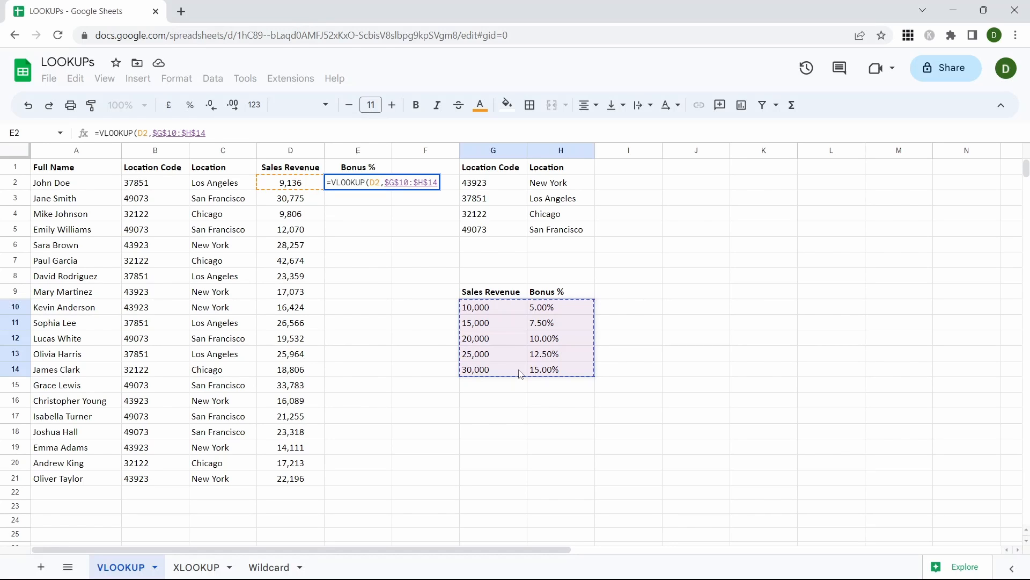
text(,2)
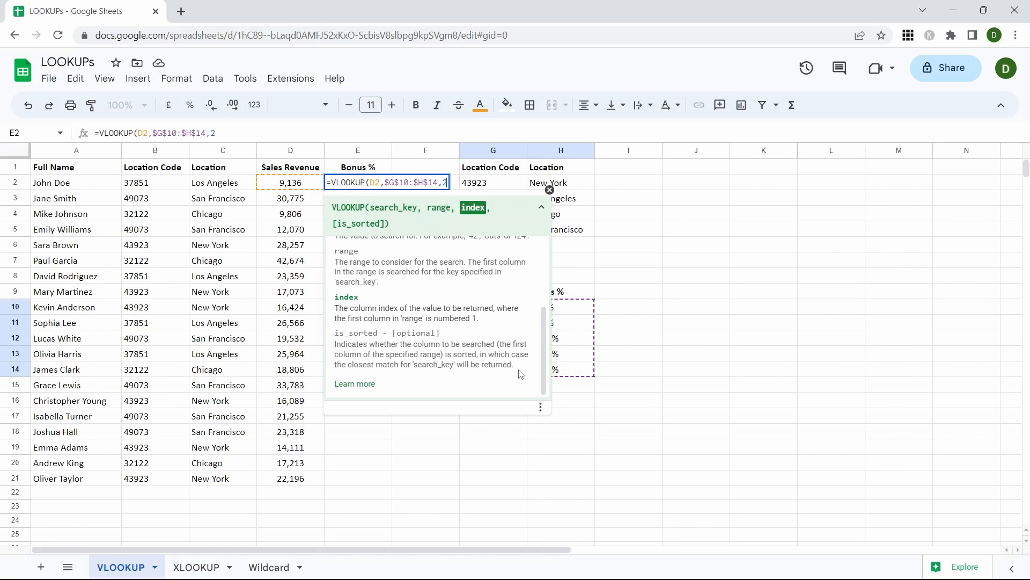
text(,)
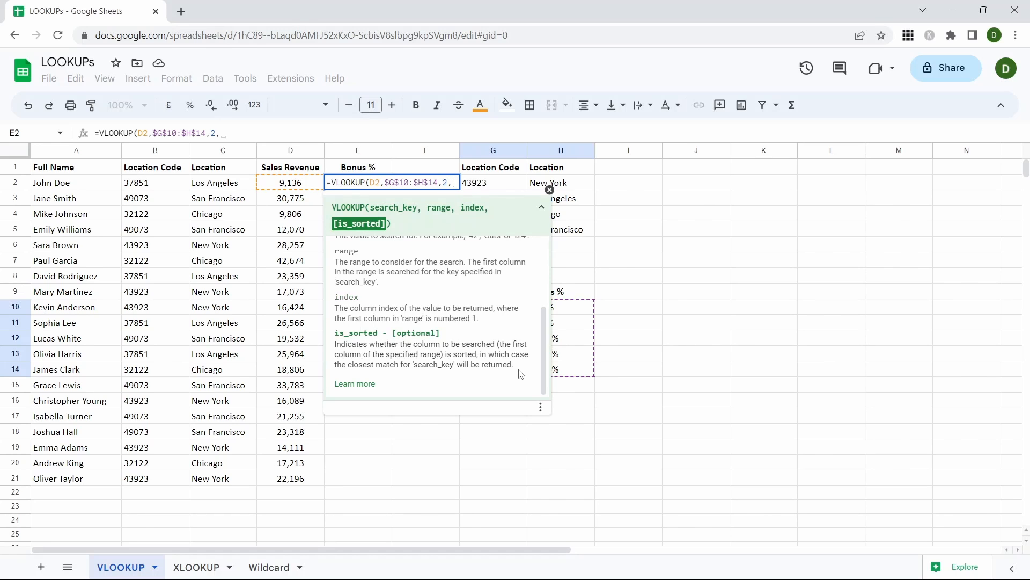
text(TRUE)
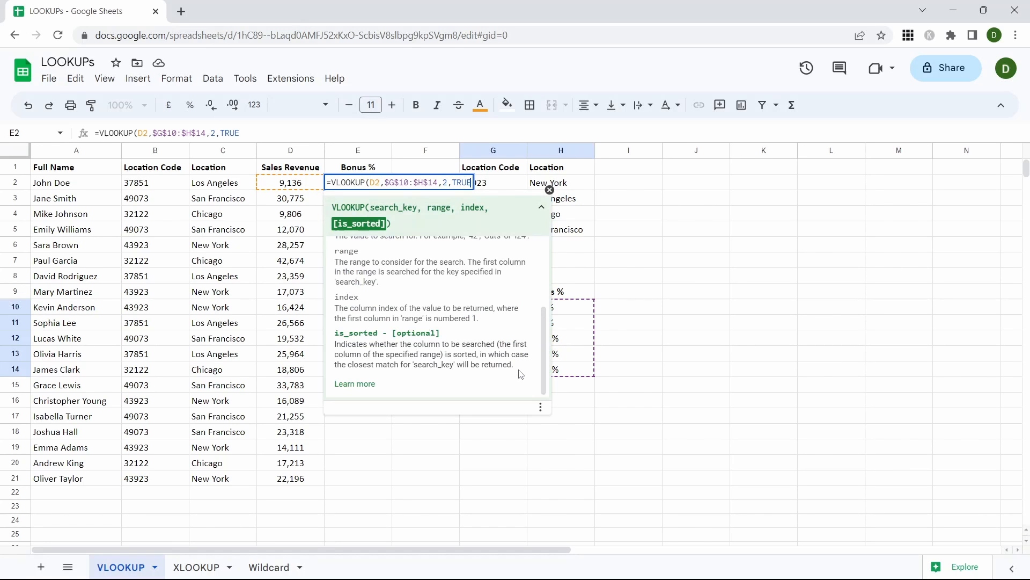
text())
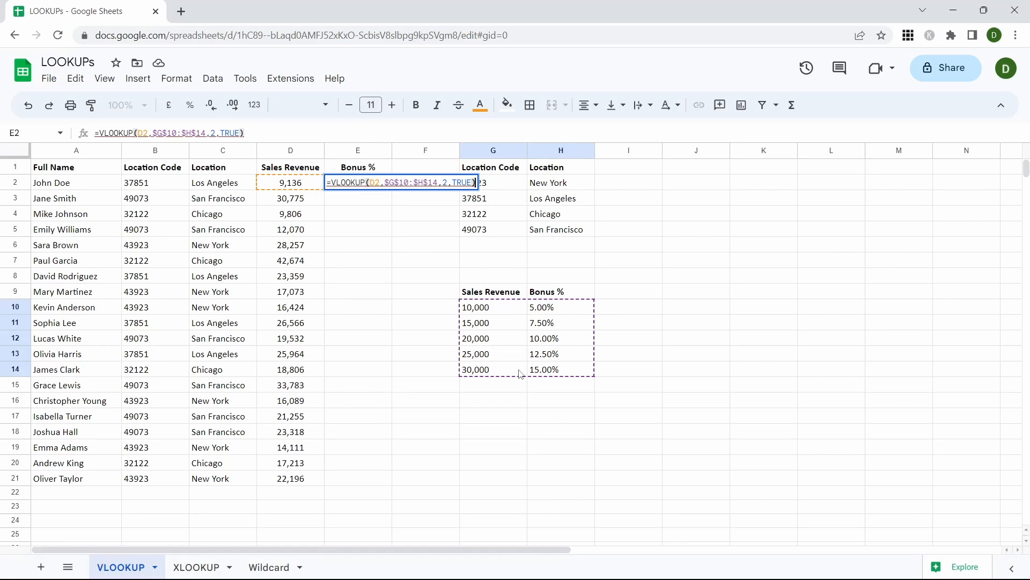
key(Return)
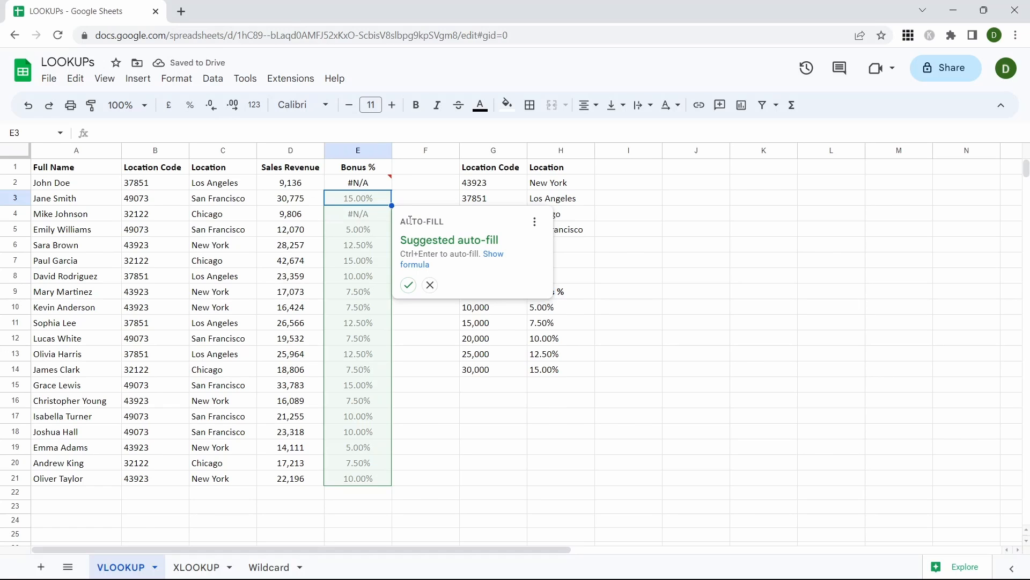
key(ctrl+Return)
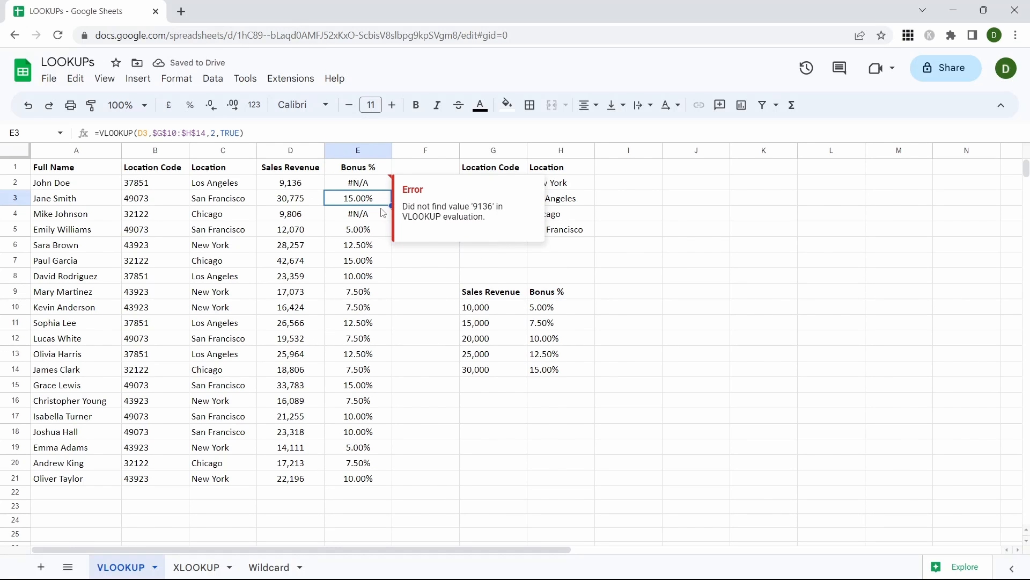
Wrap the VLOOKUP in E2 in IFERROR with 0 as the error value, and fill the formula down to E21.
click(367, 230)
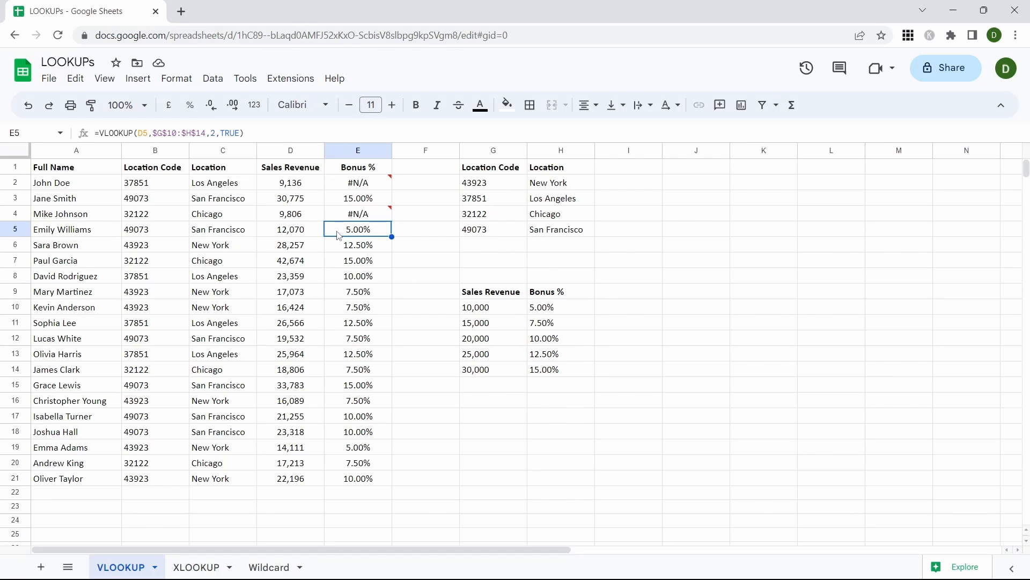
mouse_move(350, 218)
click(348, 183)
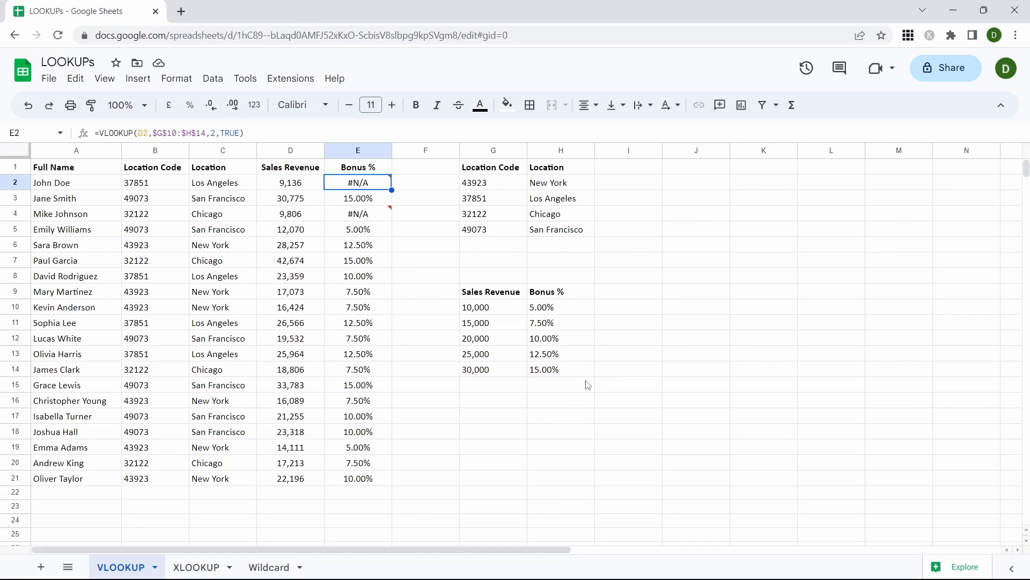
click(104, 134)
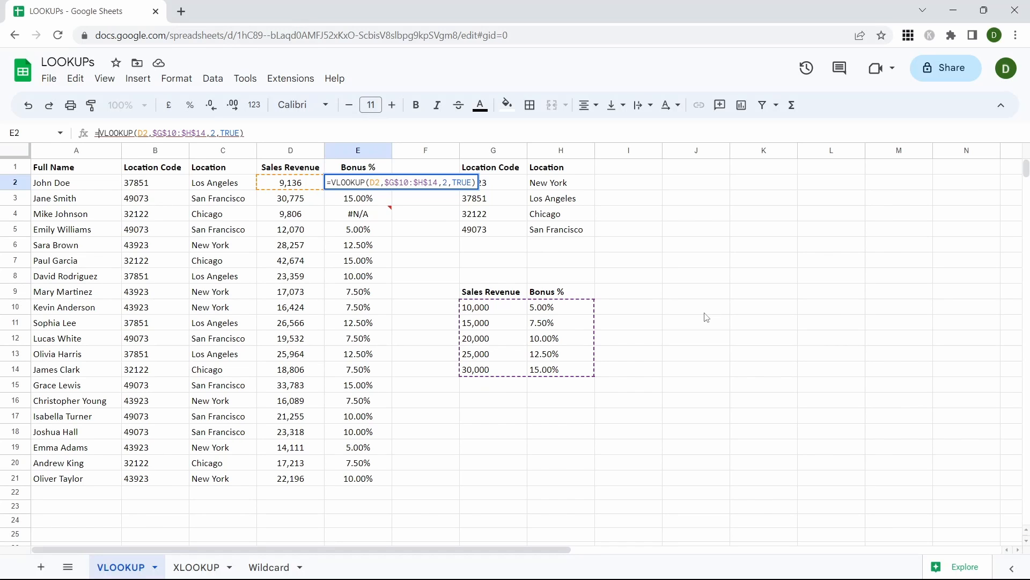
text(IFERR)
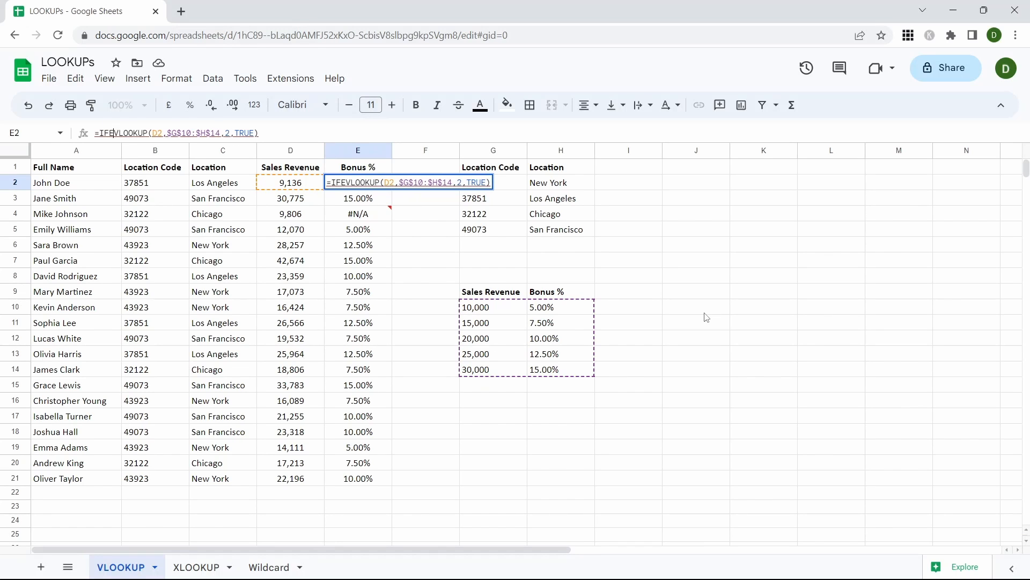
text(OR()
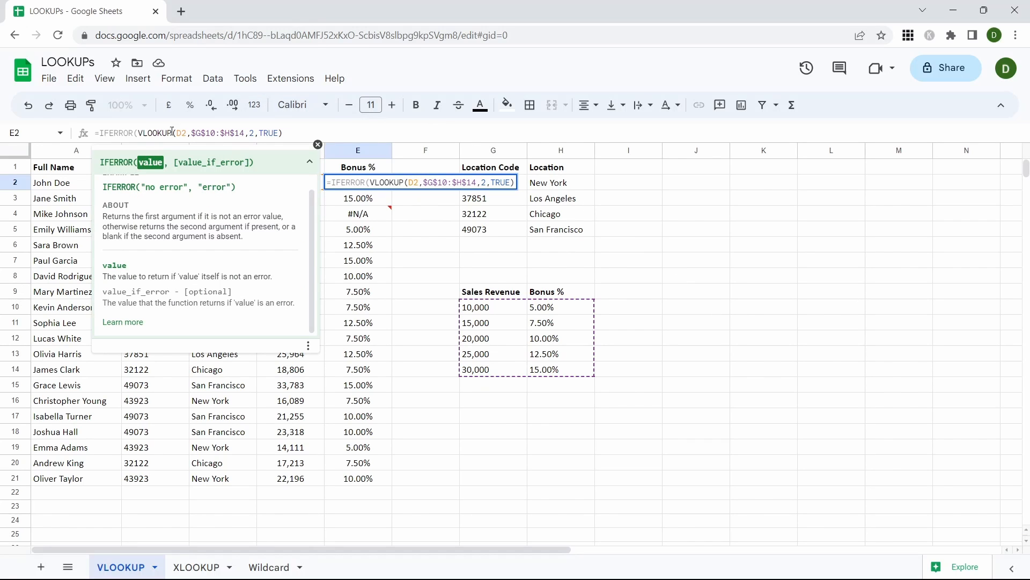
click(302, 132)
text(,0))
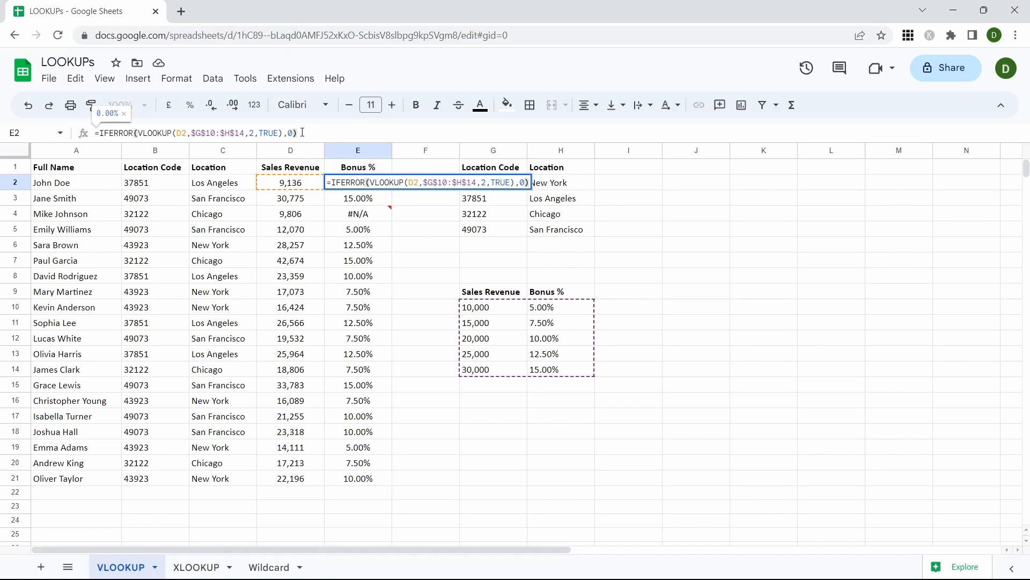
key(alt+Return)
key(Return)
key(Up)
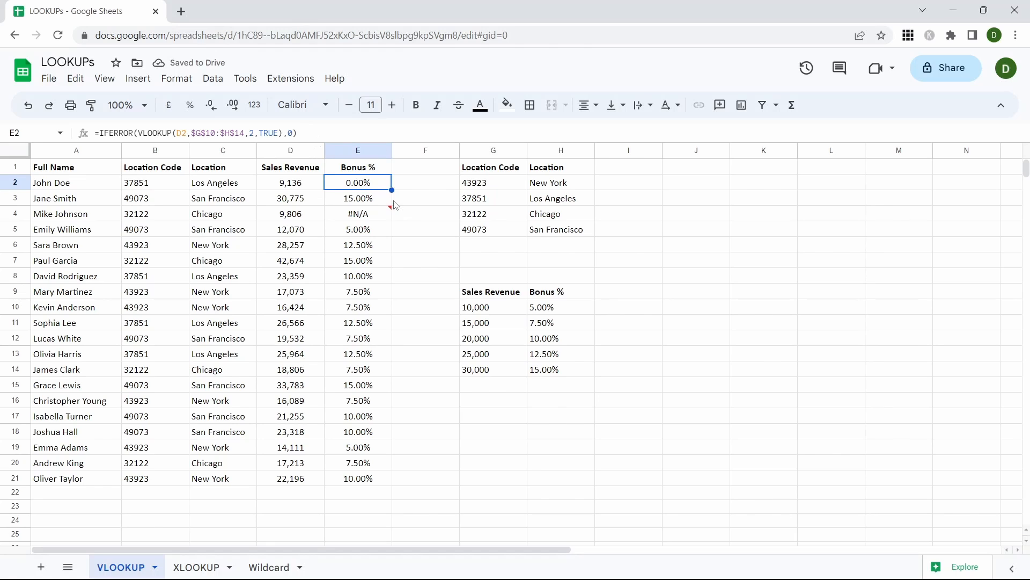
drag(390, 188, 389, 481)
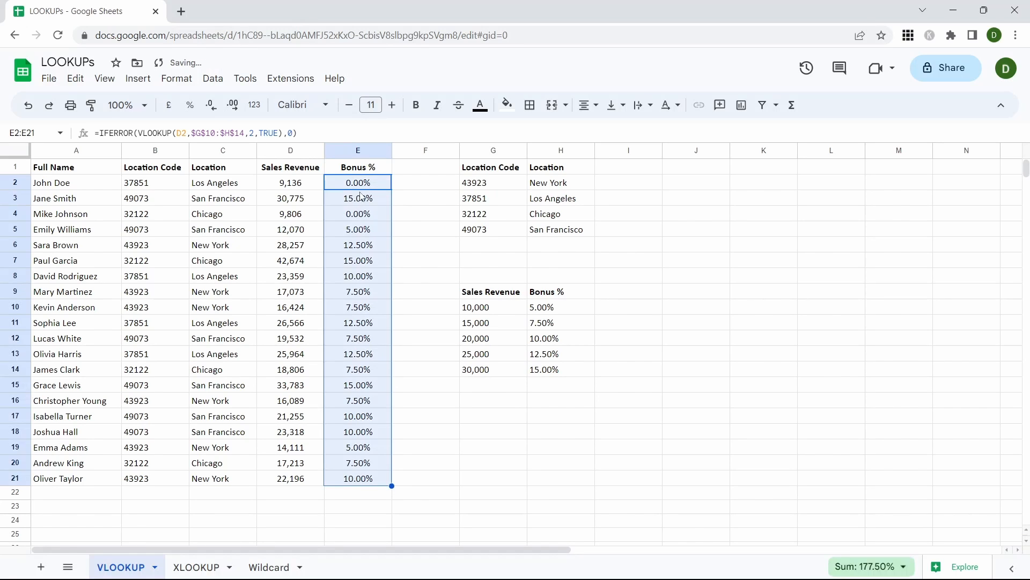
click(365, 218)
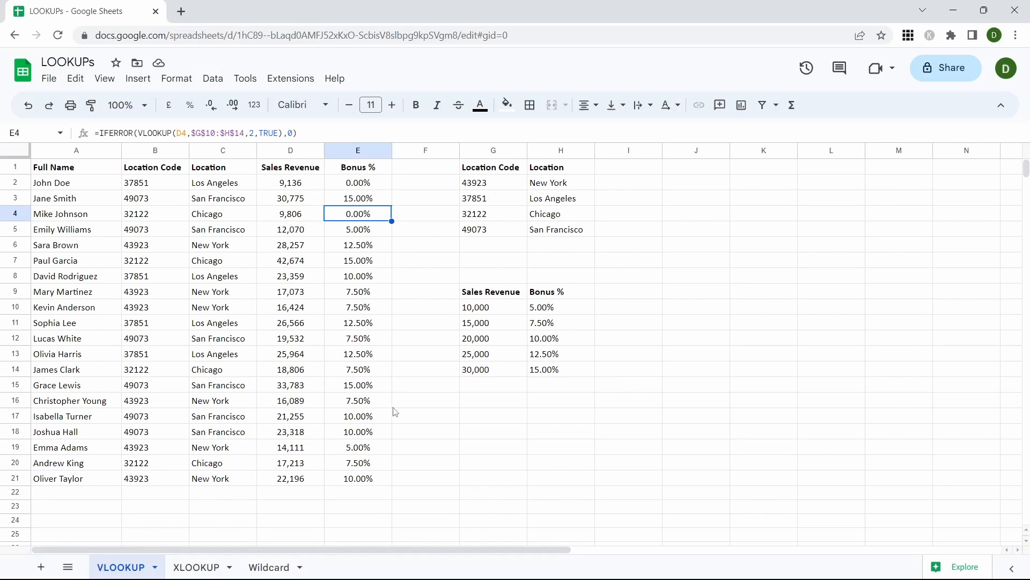
Compare the column order of the location lookup tables on the VLOOKUP and XLOOKUP sheets, finishing on the XLOOKUP sheet.
key(ctrl+shift+Page_Down)
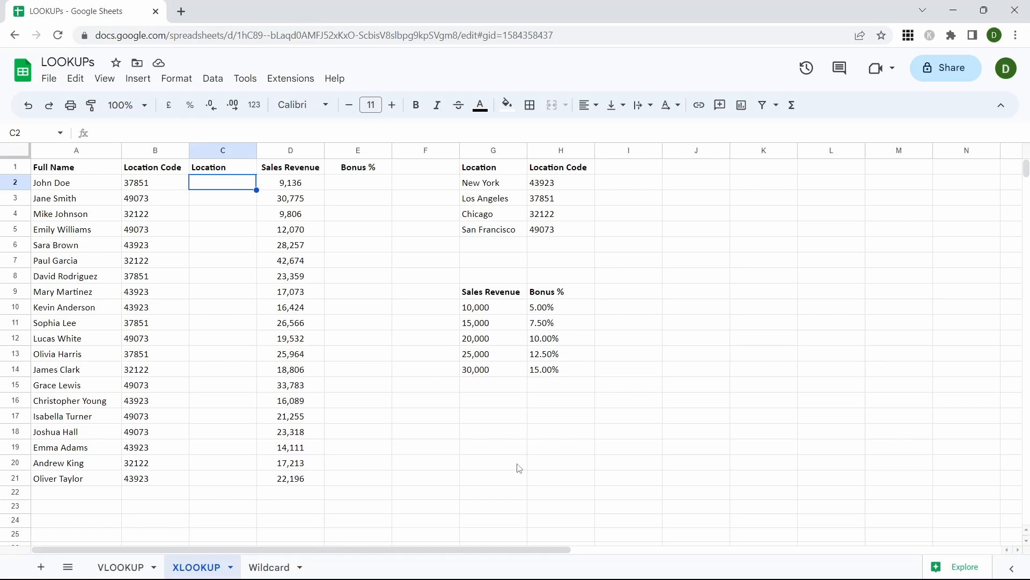
click(122, 568)
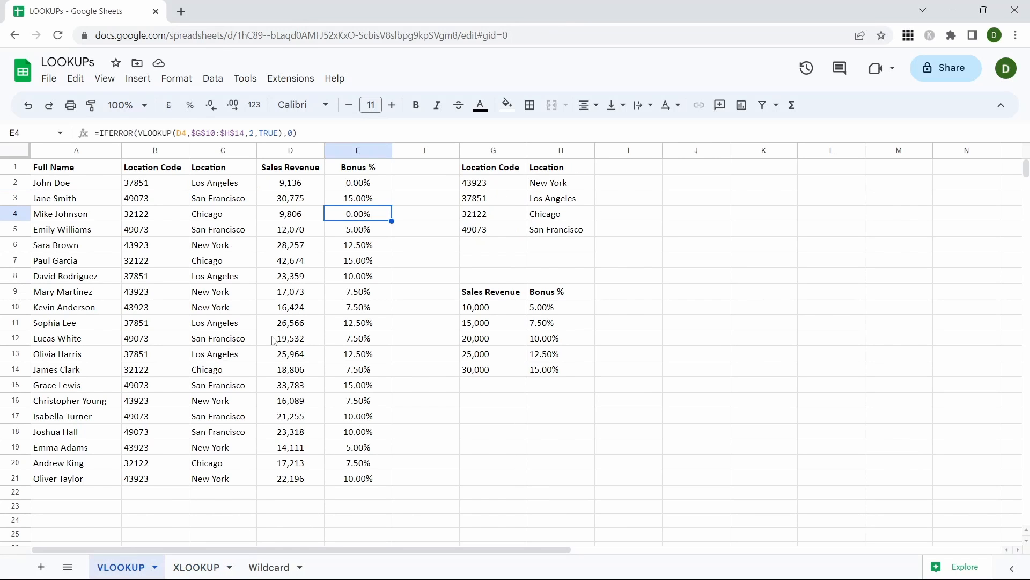
click(152, 186)
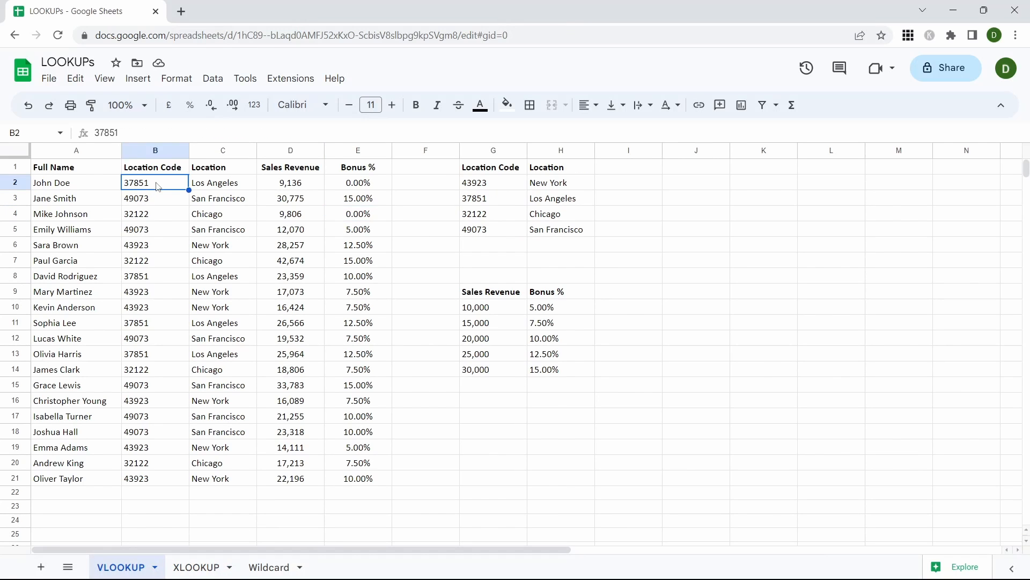
drag(482, 184, 540, 234)
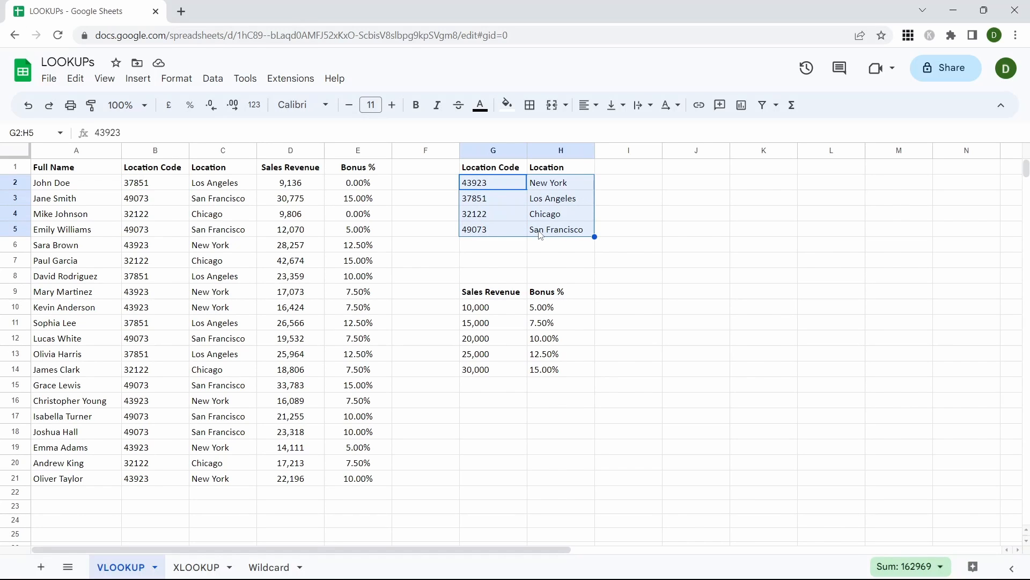
key(ctrl+Page_Down)
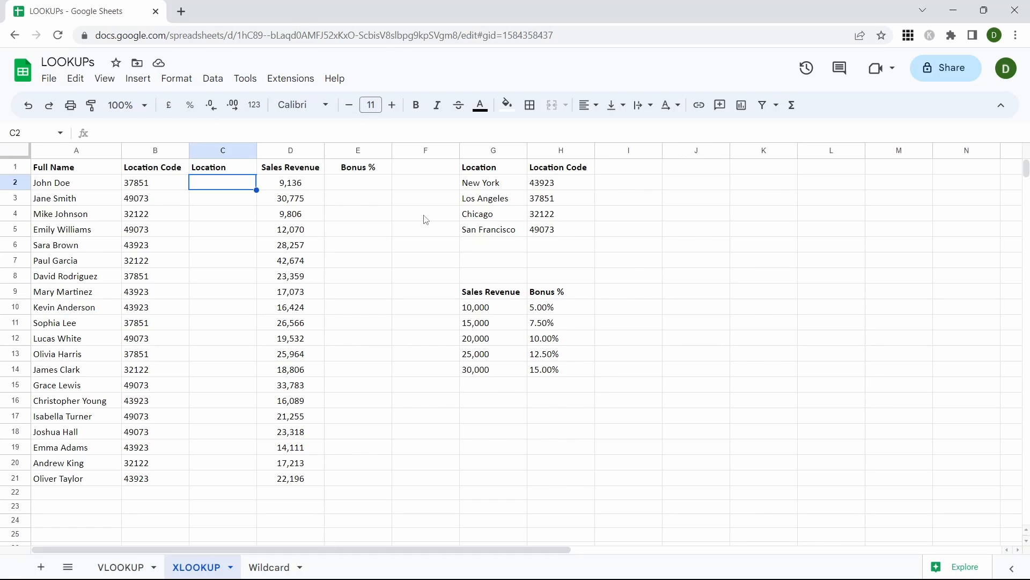
click(553, 183)
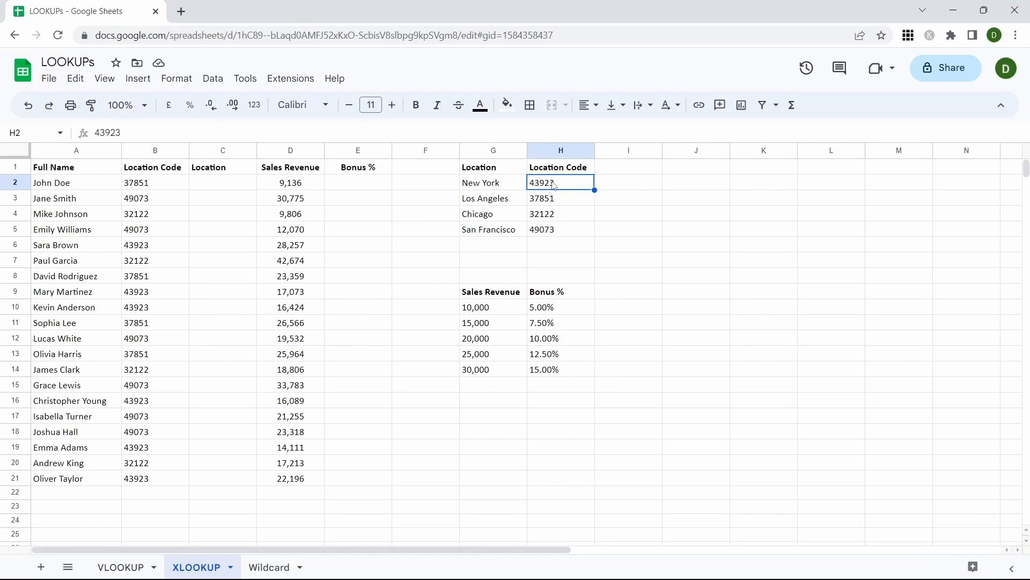
drag(554, 185, 551, 233)
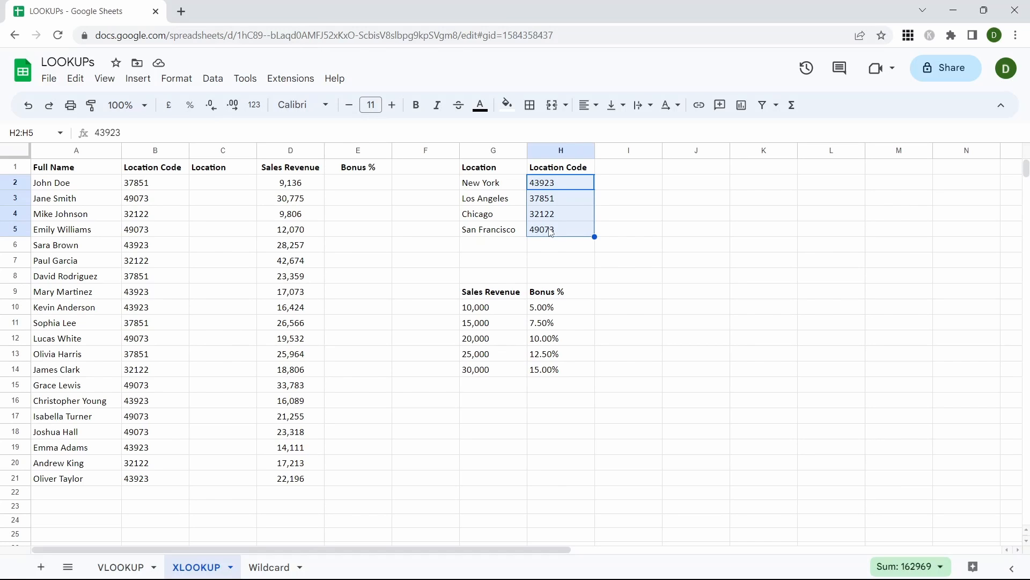
Enter =XLOOKUP(B2,$H$2:$H$5,$G$2:$G$5) in C2 and accept the suggested auto-fill for the rest of the Location column.
click(227, 186)
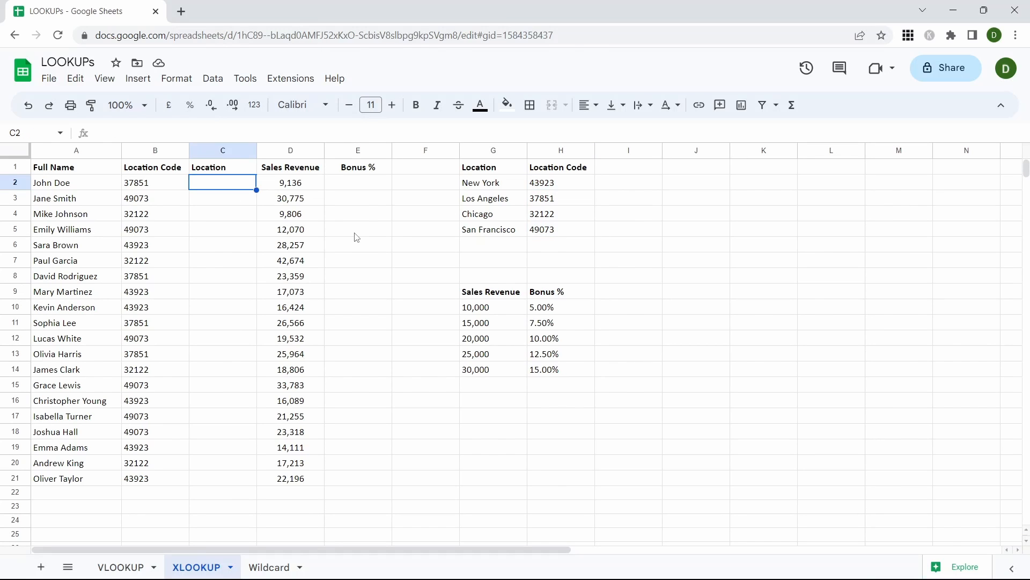
text(=xlo)
key(Tab)
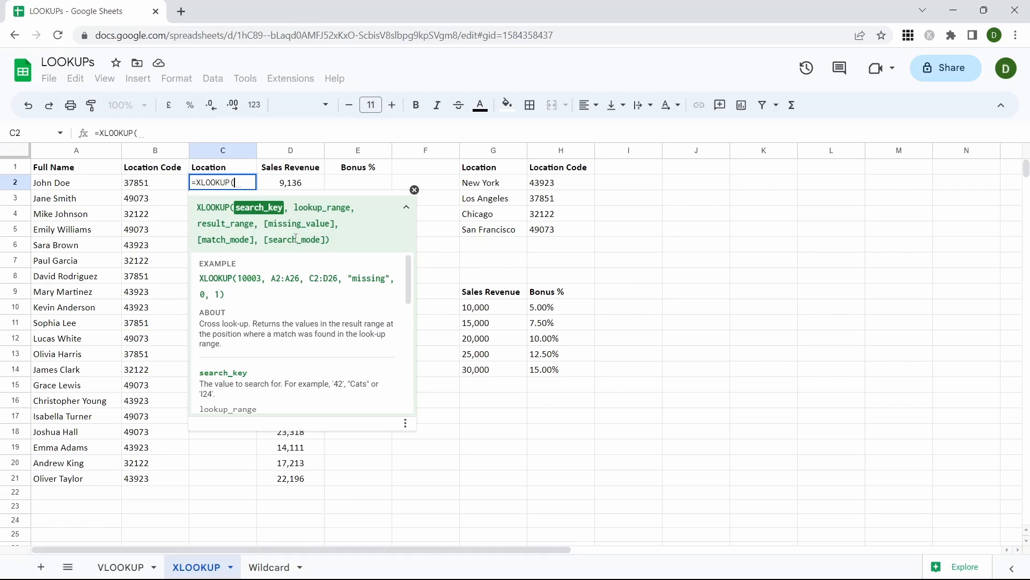
click(156, 185)
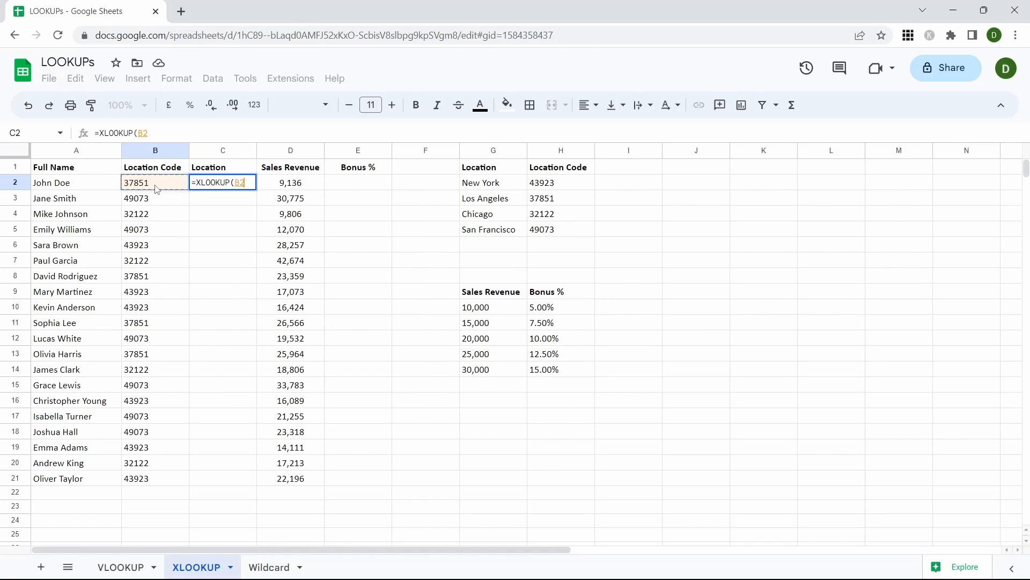
text(,)
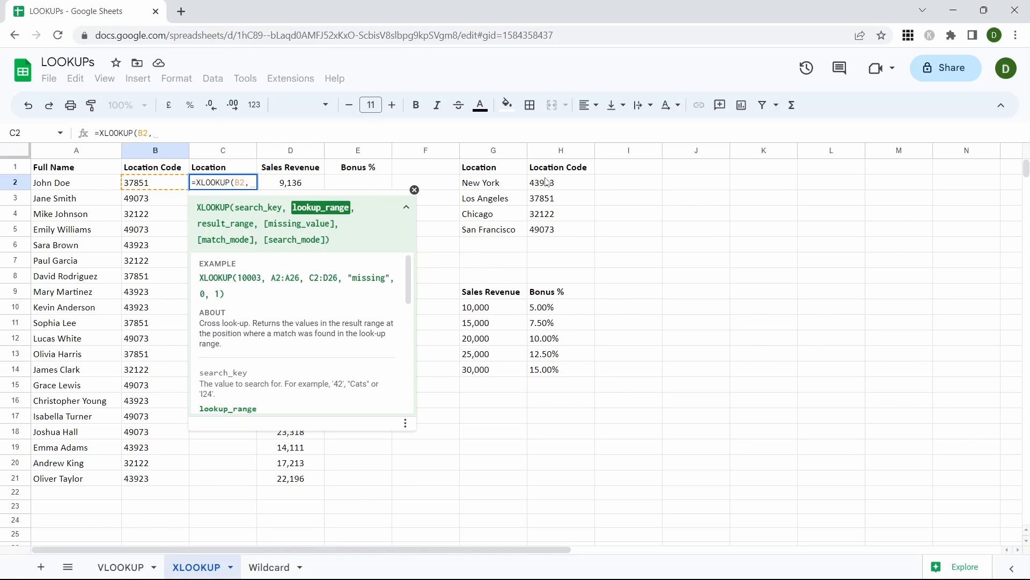
drag(547, 181, 548, 232)
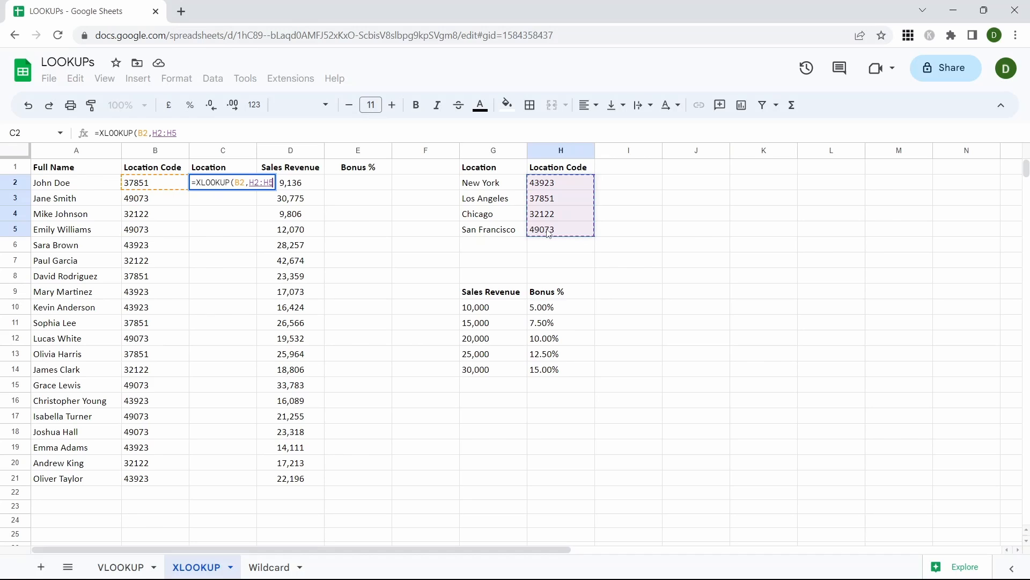
key(F4)
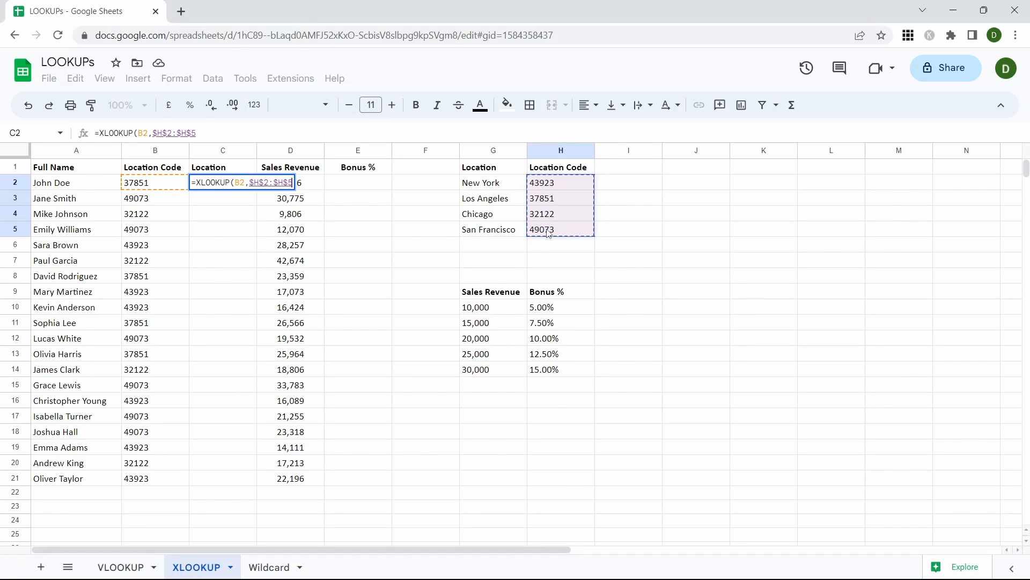
text(,)
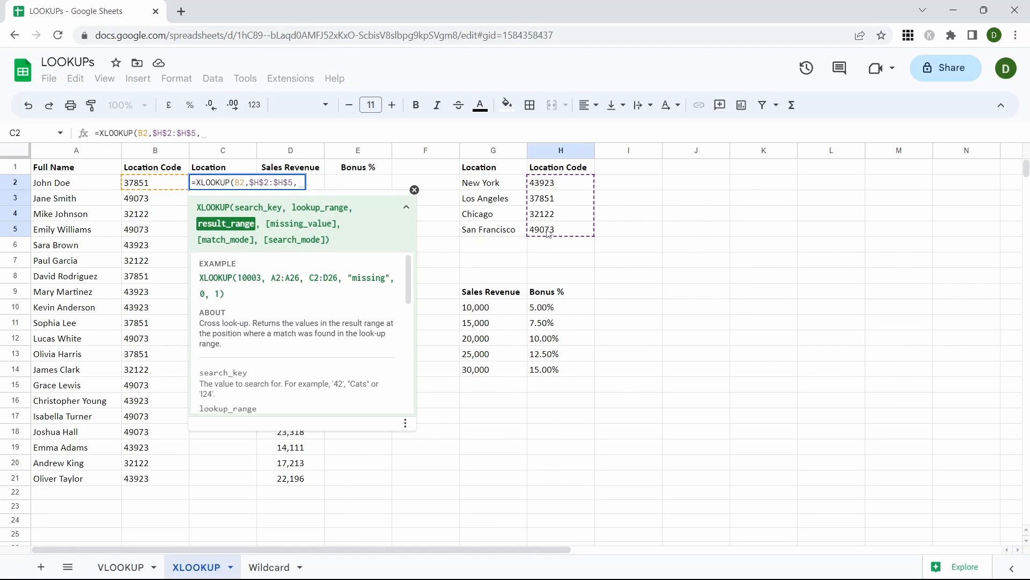
drag(496, 183, 491, 237)
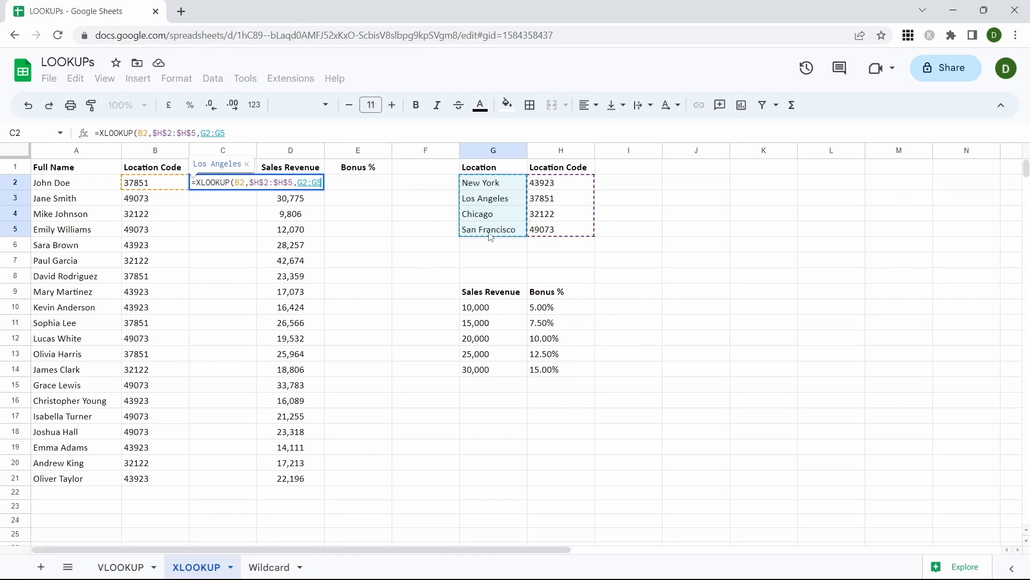
key(F4)
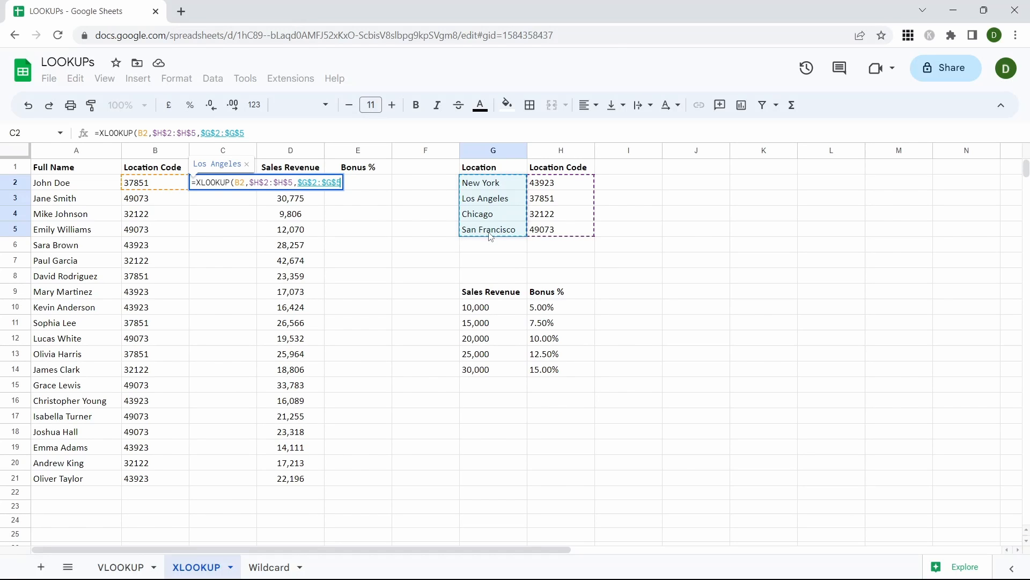
text())
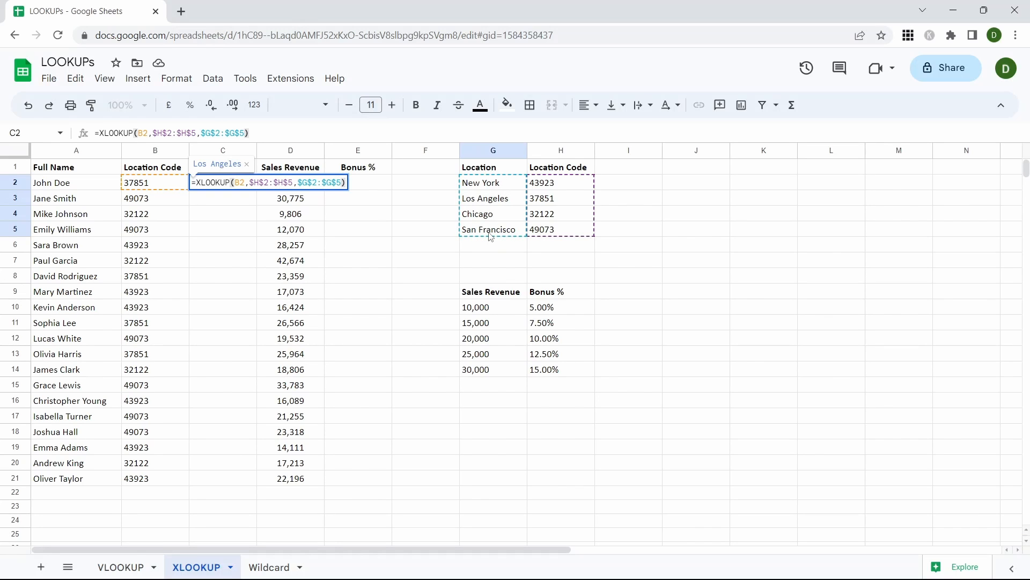
key(Return)
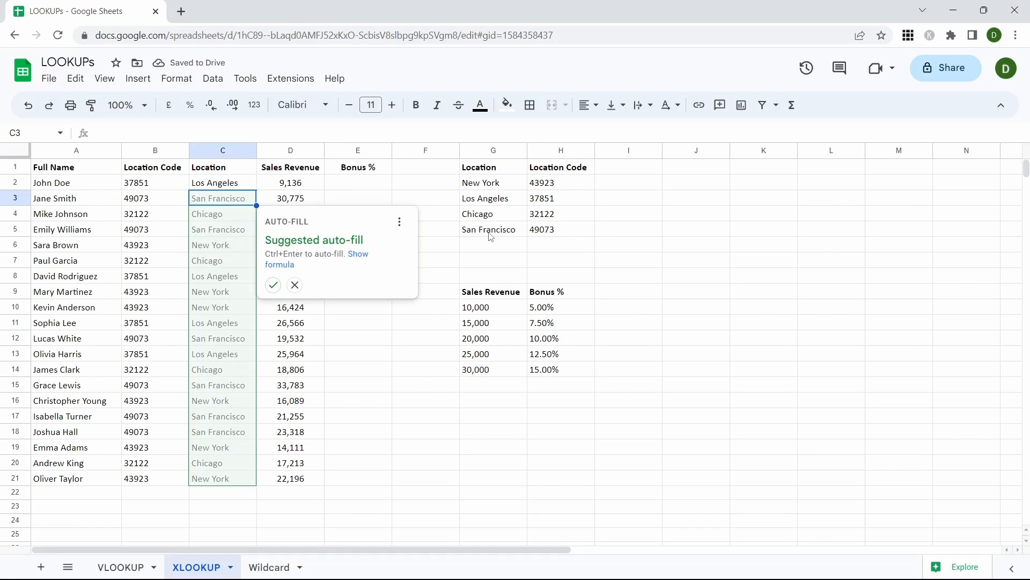
key(ctrl+Return)
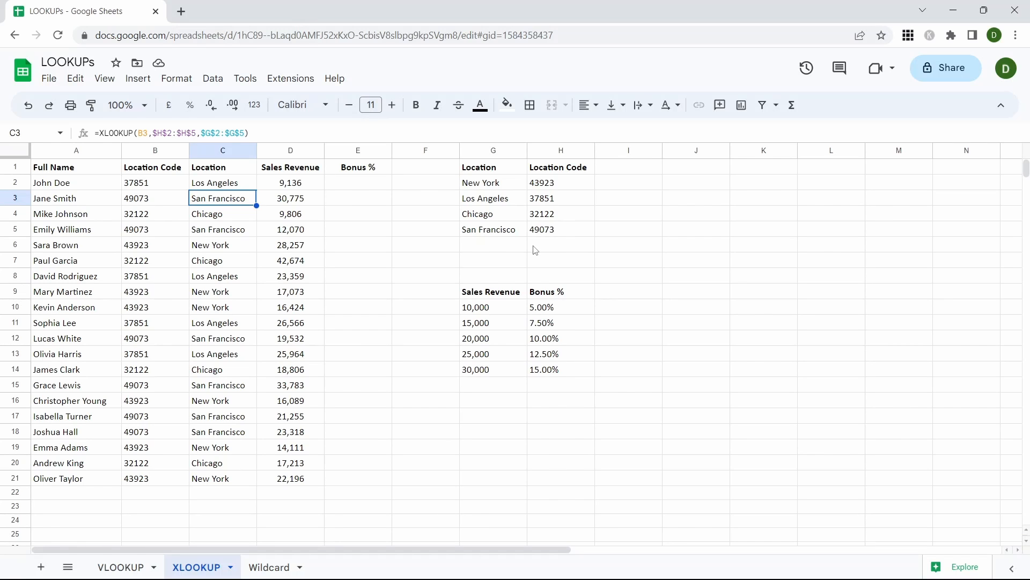
Start an XLOOKUP formula in E2 with search key D2, lookup range $G$10:$G$14 and result range $H$10:$H$14.
click(370, 182)
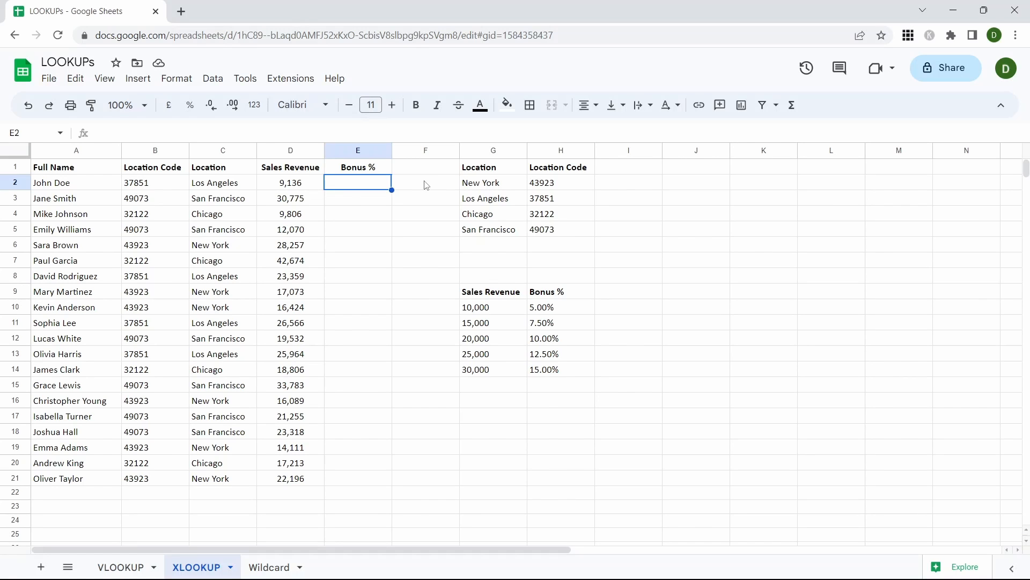
text(=xlo)
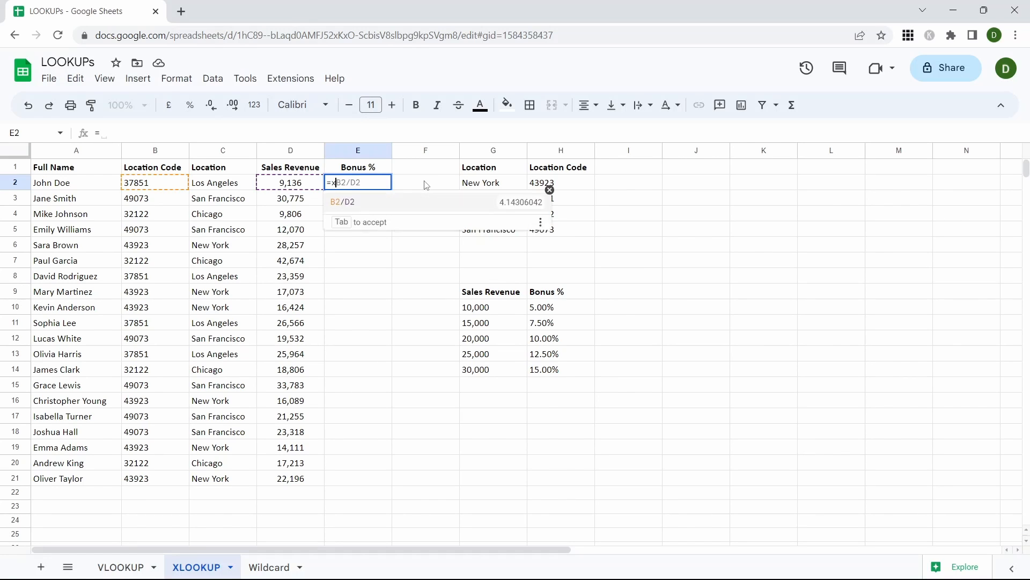
key(Tab)
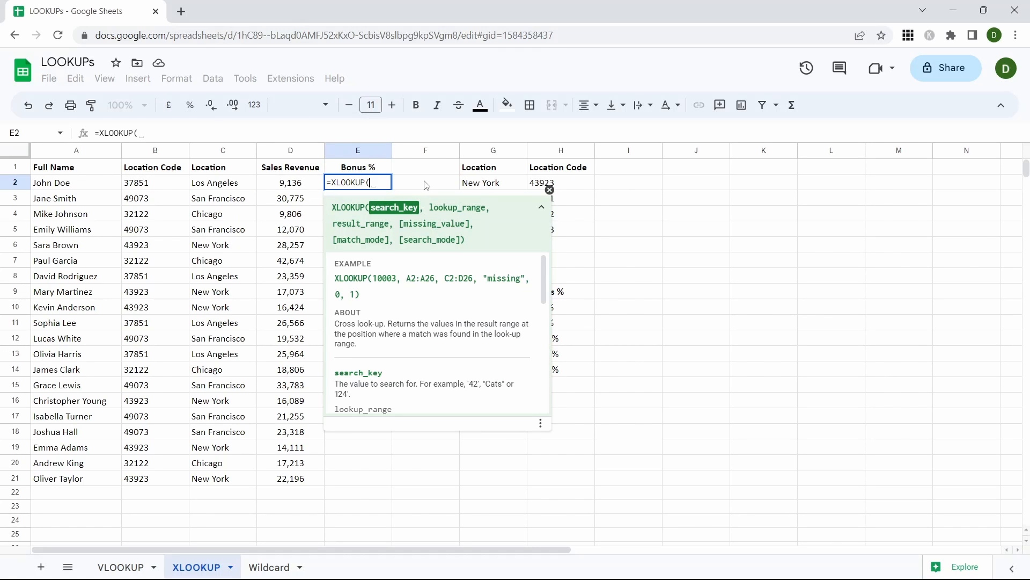
key(Left)
text(,)
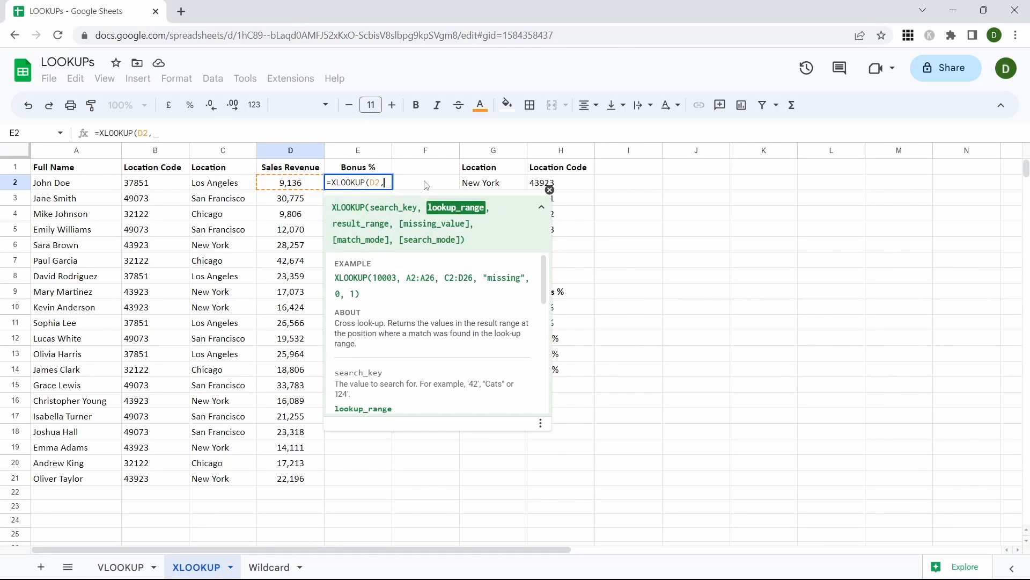
drag(476, 308, 491, 368)
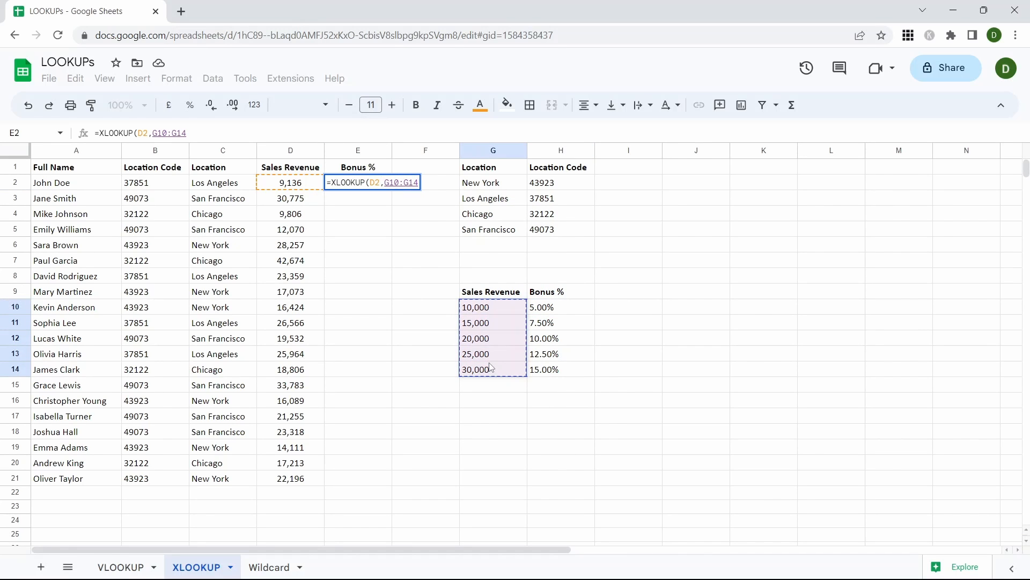
key(F4)
text(,)
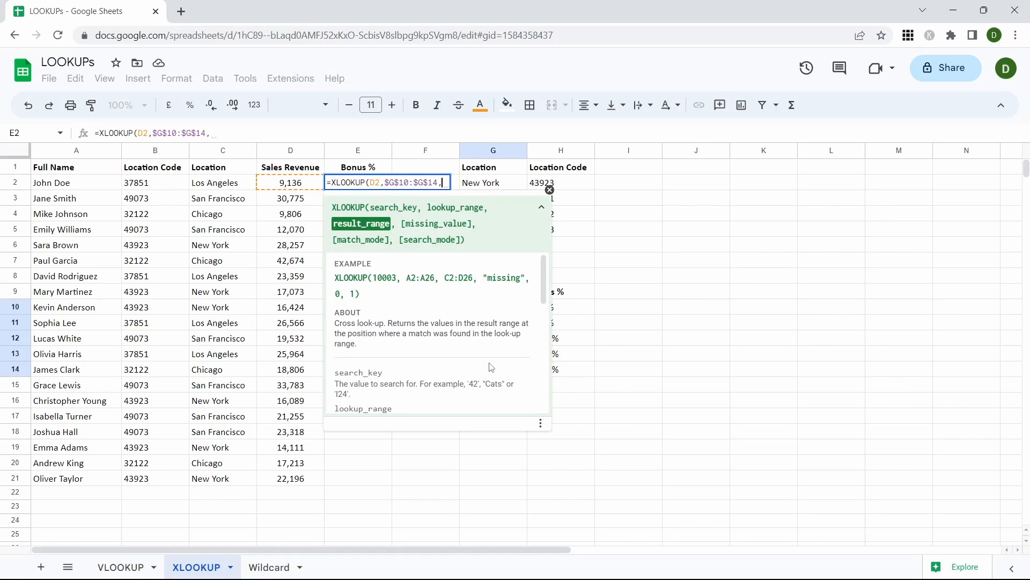
drag(572, 372, 574, 309)
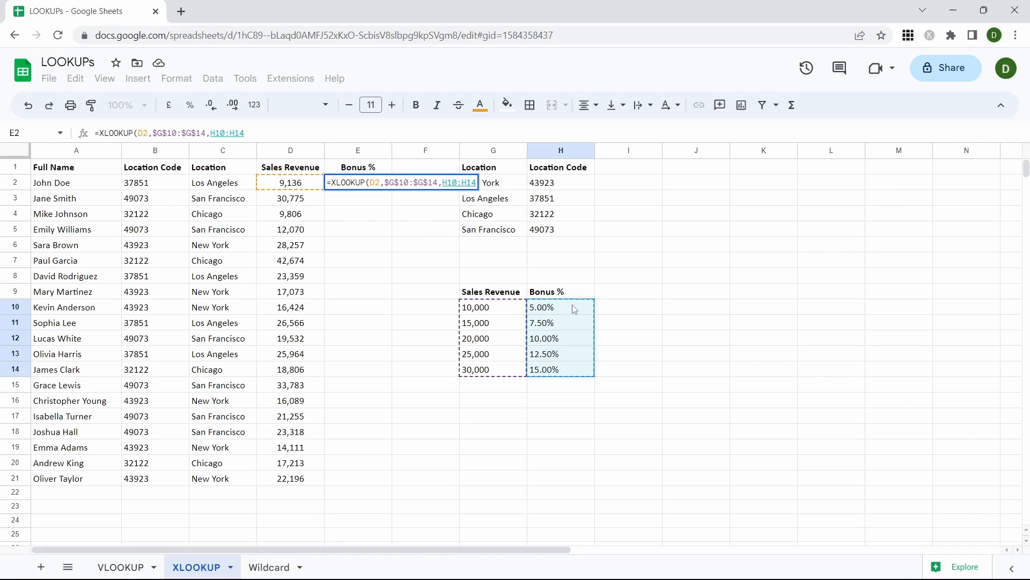
key(F4)
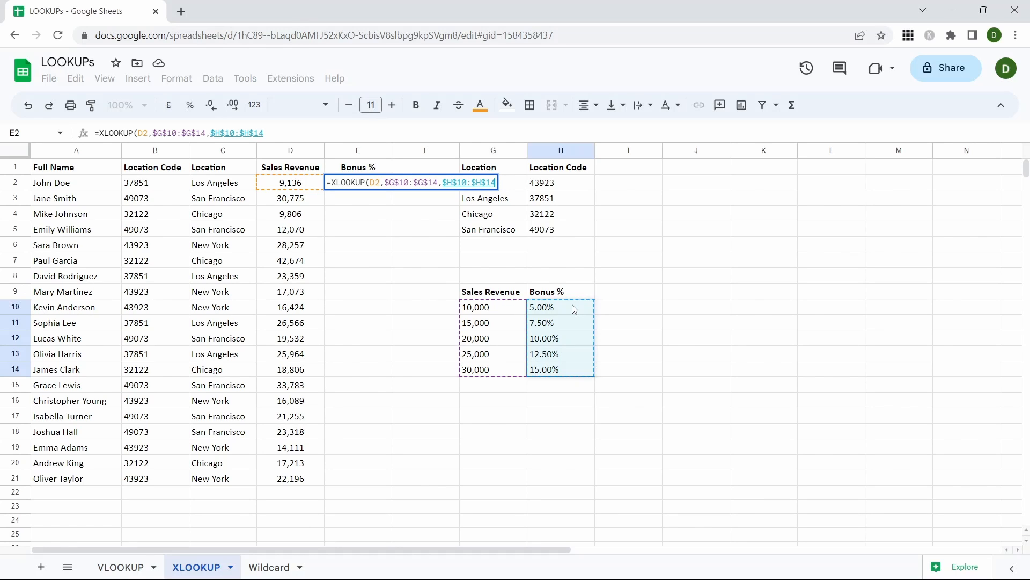
Complete the E2 formula with missing value 0 and match mode -1, and accept the suggested auto-fill for the Bonus % column.
text(,)
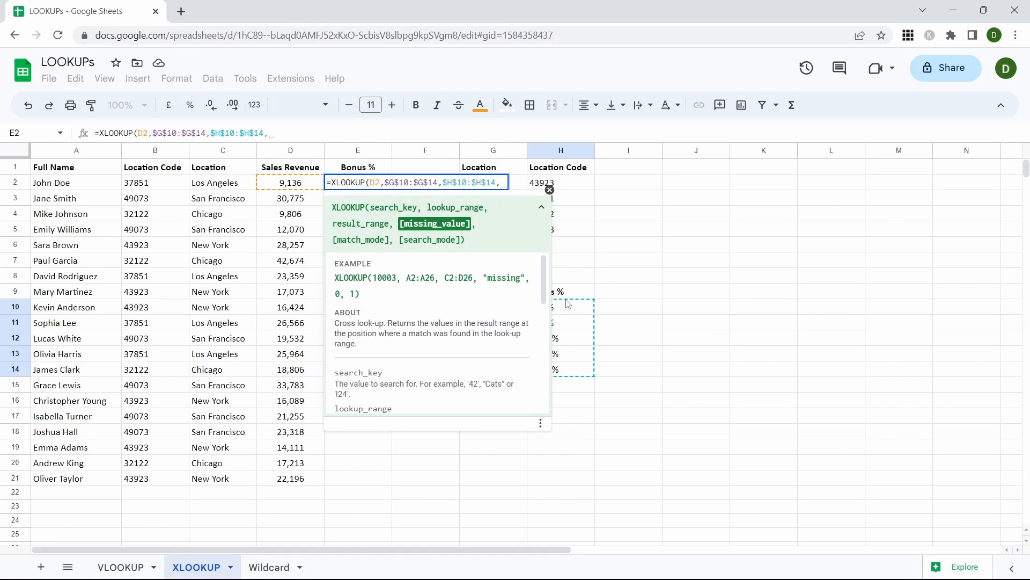
text(0)
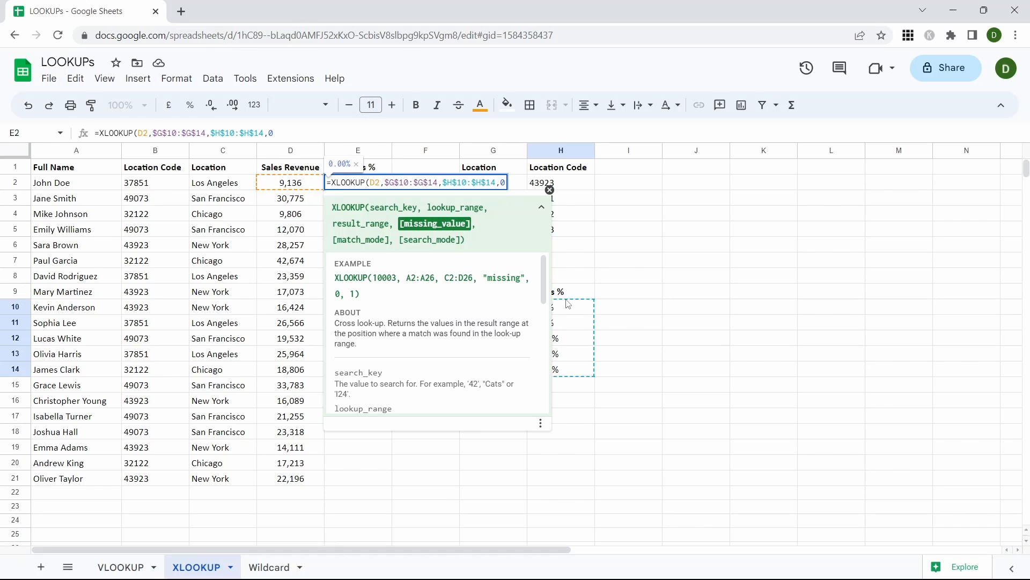
text(,)
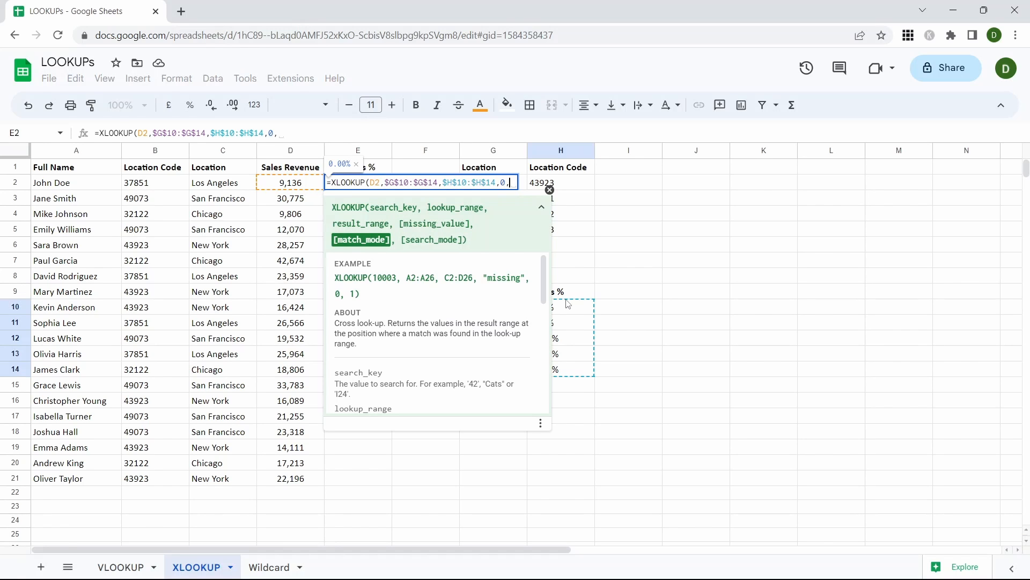
scroll(504, 322, down, 3)
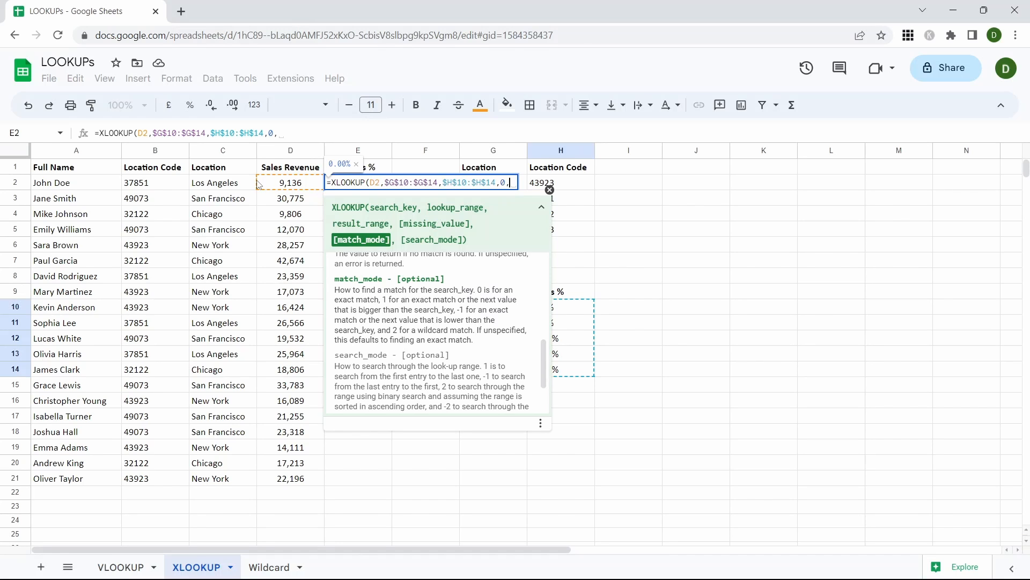
text(-1)
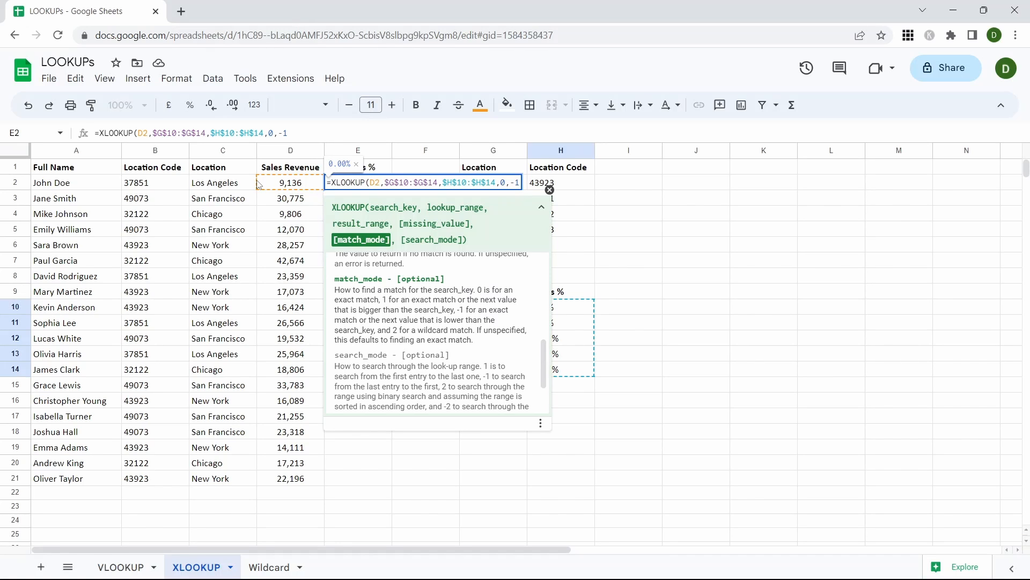
text())
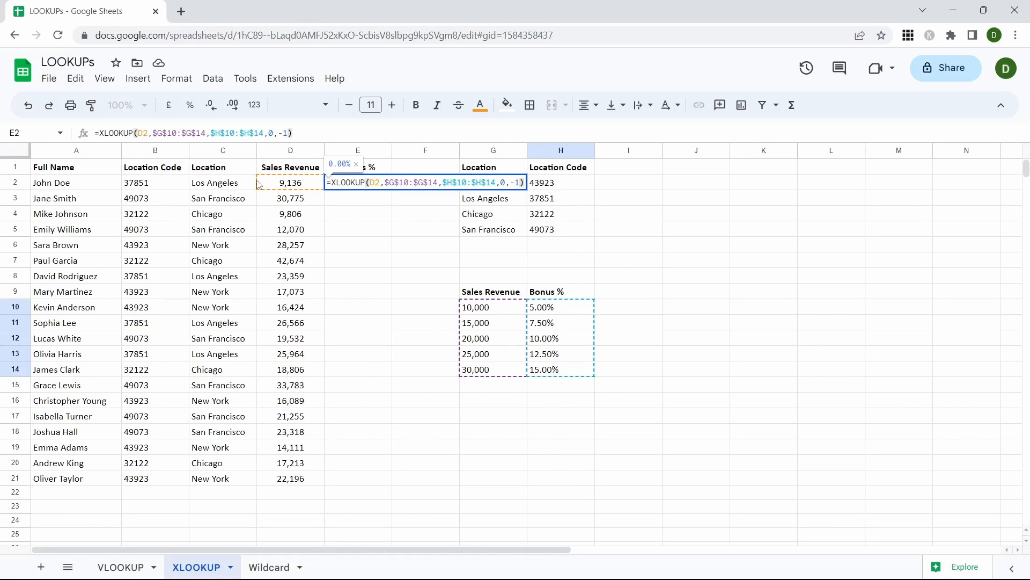
key(Return)
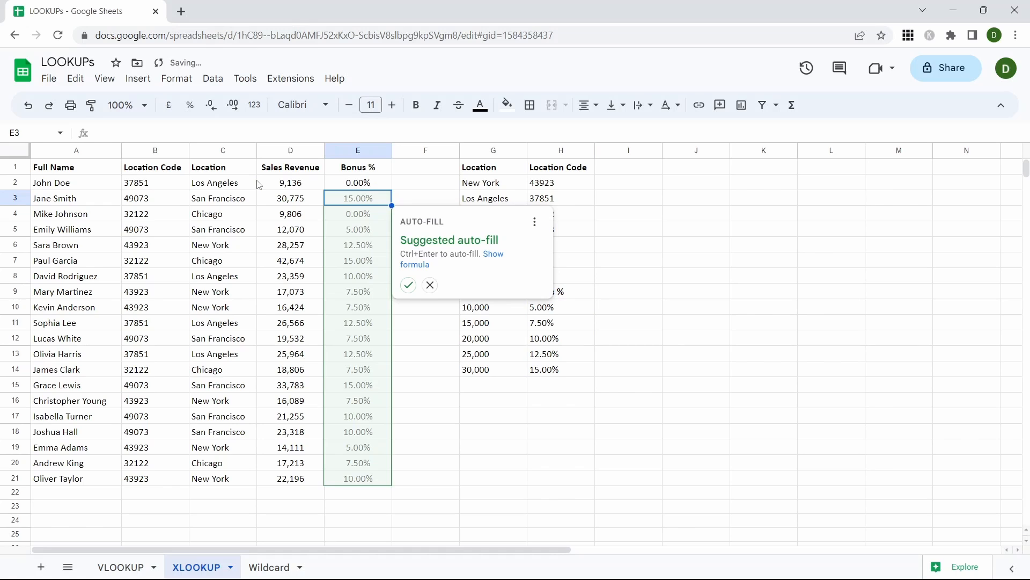
key(ctrl+Return)
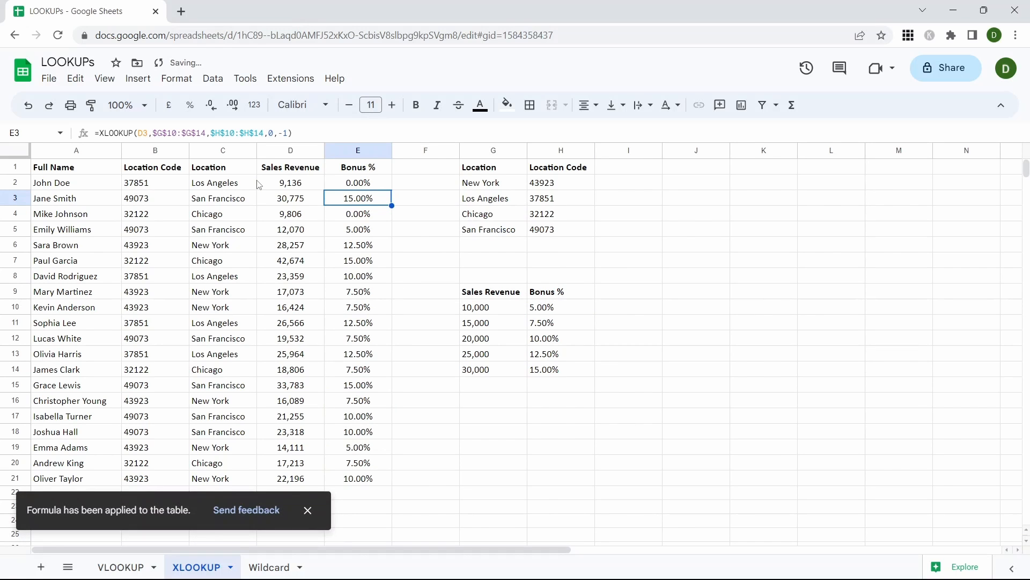
Dismiss the auto-fill notice and inspect the finished XLOOKUP formula in E2.
click(307, 511)
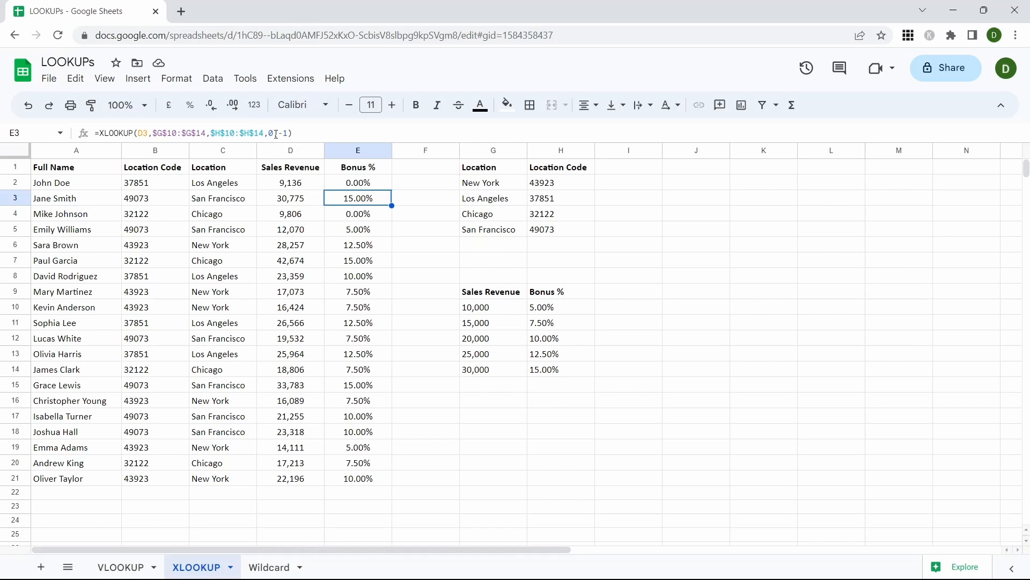
click(383, 186)
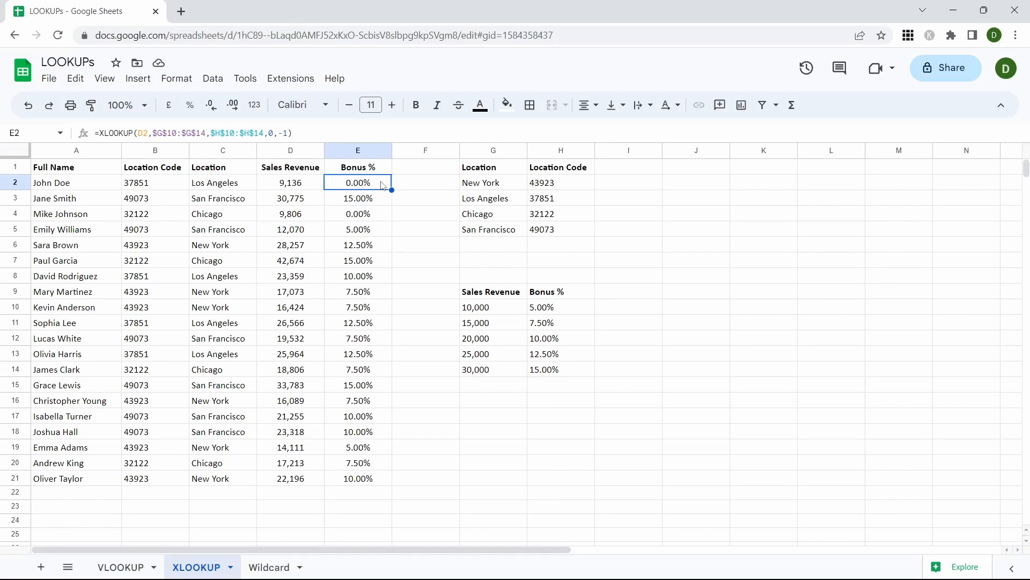
On the Wildcard sheet, start an XLOOKUP formula in D2 with the wildcard search key "*"&B2.
key(ctrl+Page_Down)
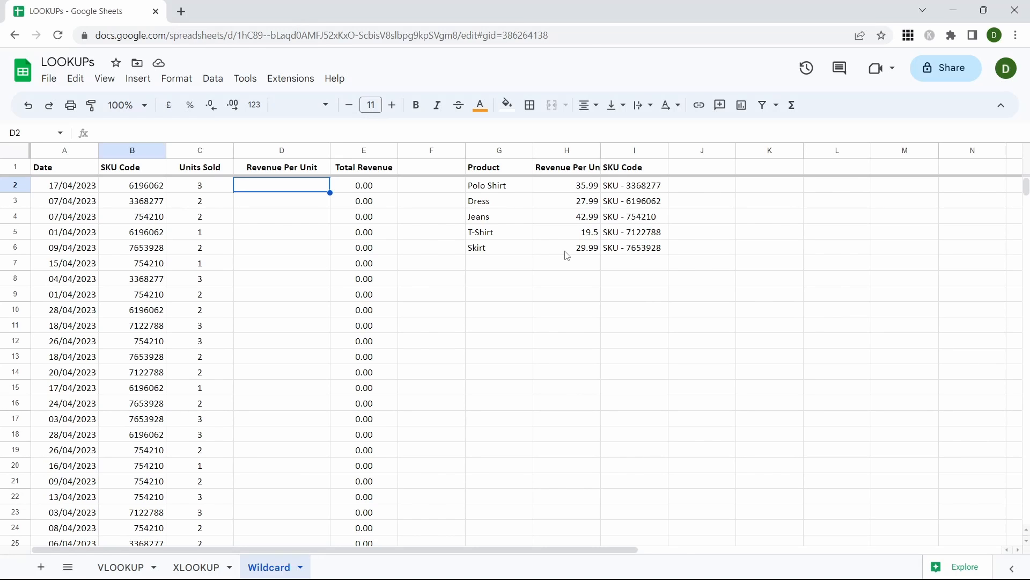
text(=XL)
key(Tab)
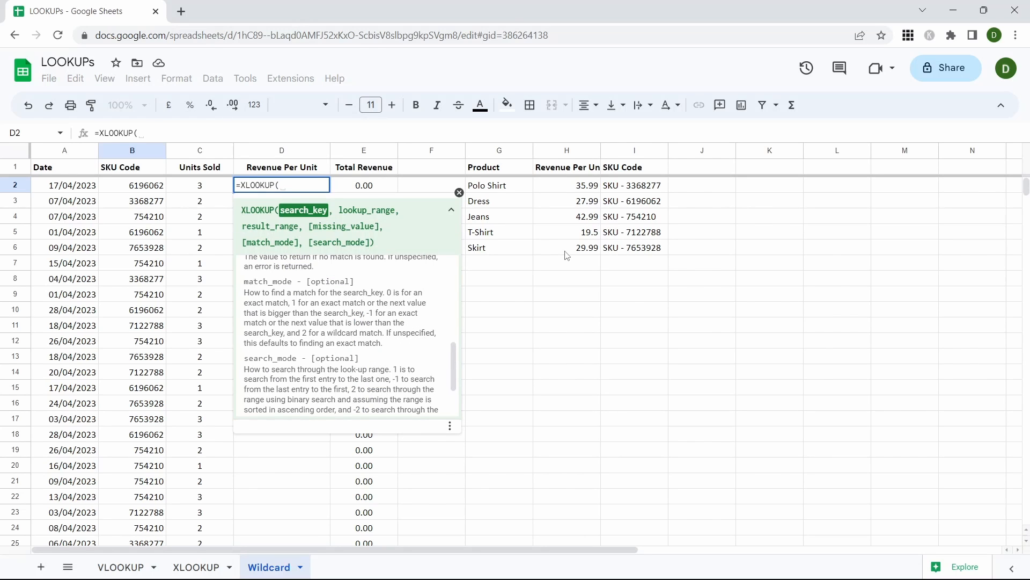
text("*)
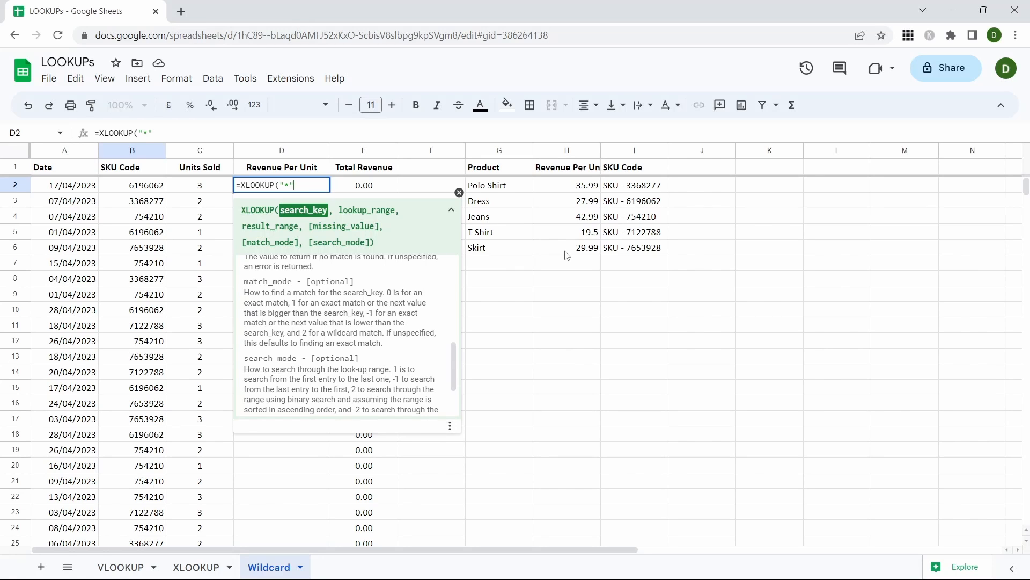
text(&)
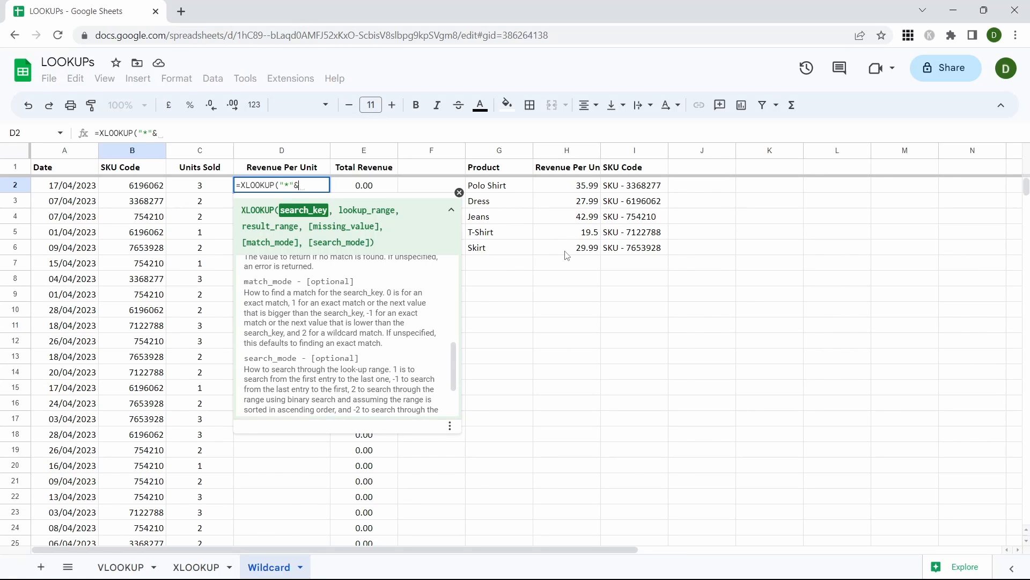
key(Left)
key(Left)
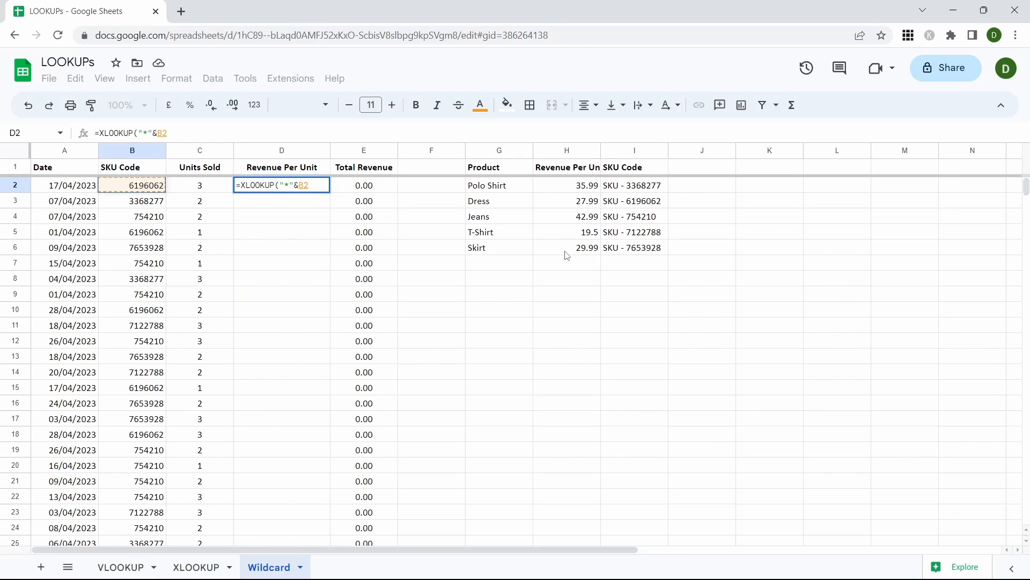
text(,)
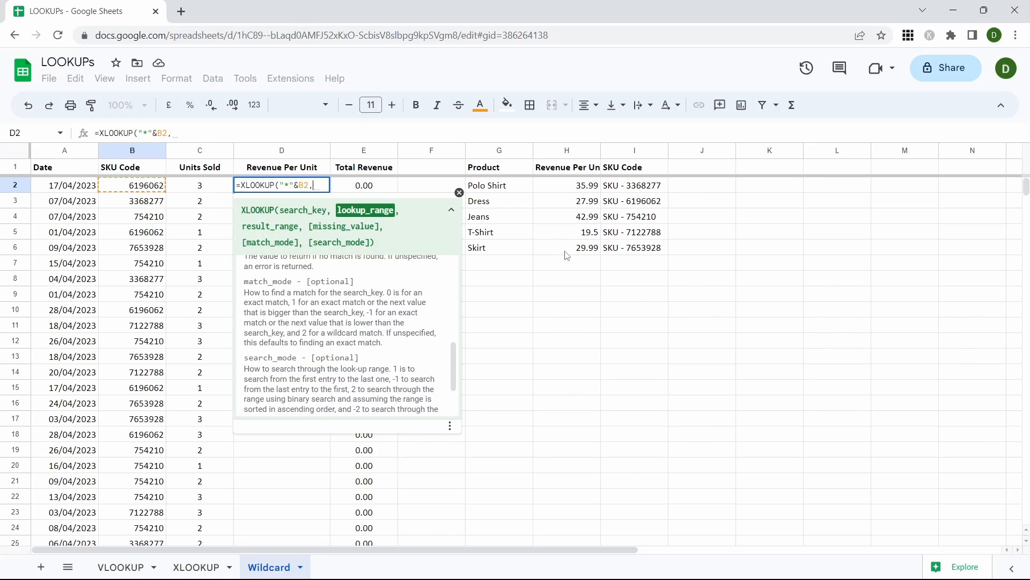
Add the absolute lookup range $I$2:$I$6 and result range $H$2:$H$6 to the D2 formula.
drag(621, 185, 627, 249)
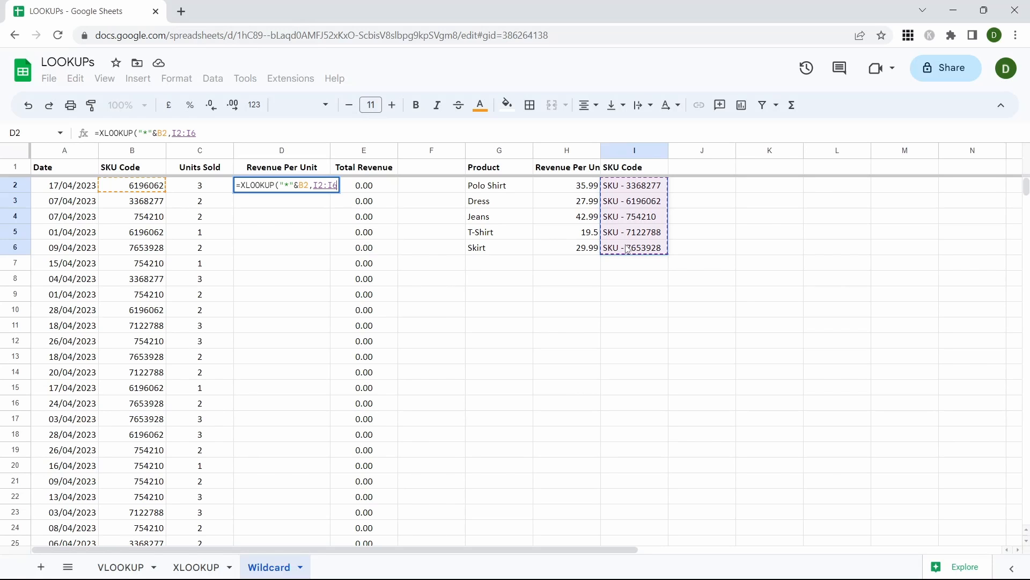
key(F4)
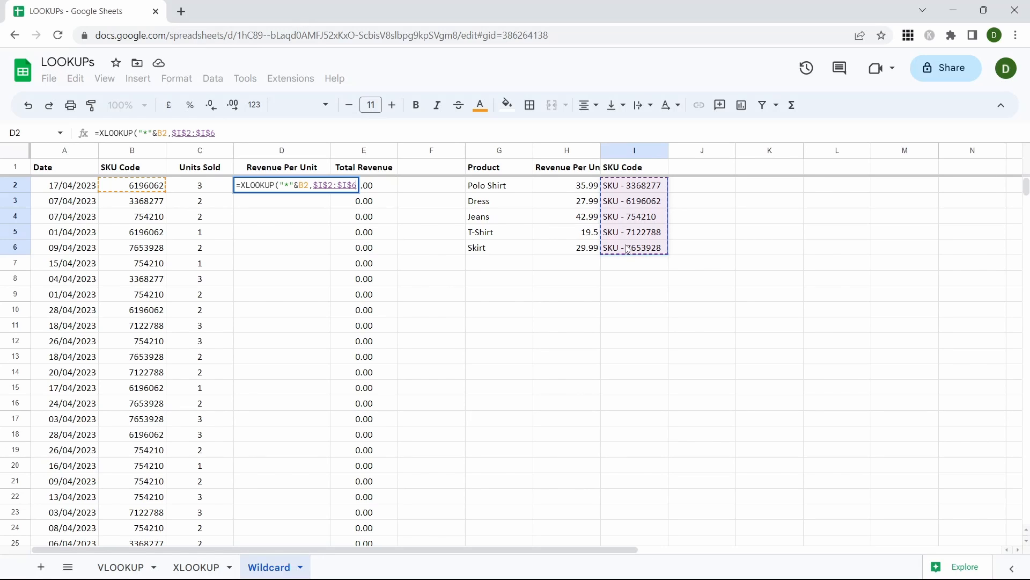
text(,)
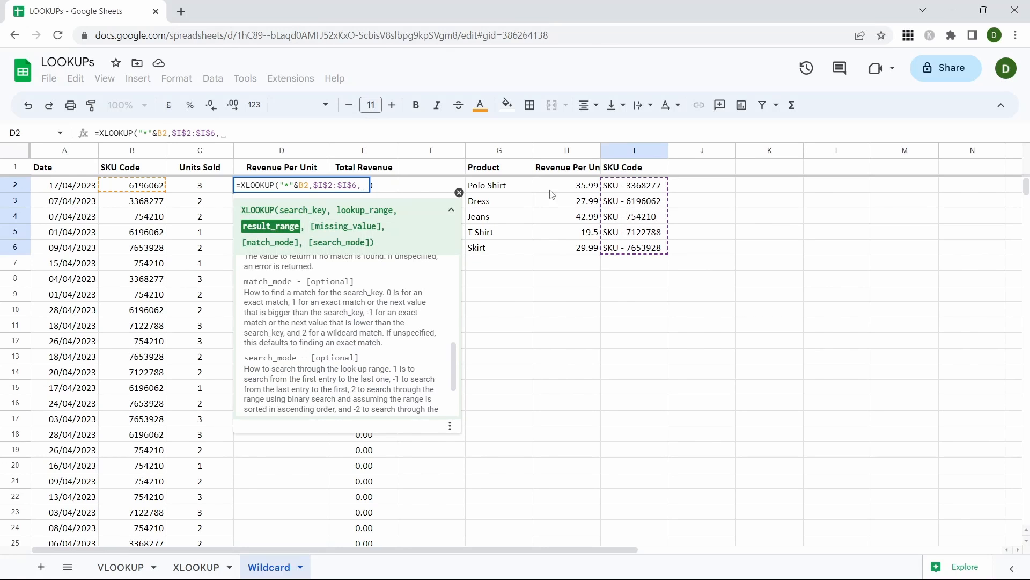
drag(587, 185, 575, 246)
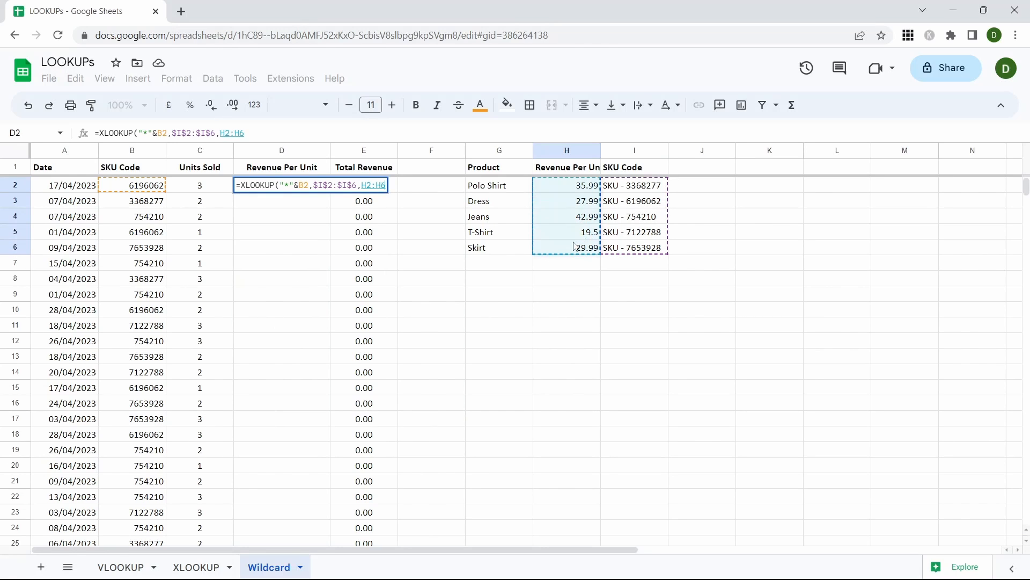
key(F4)
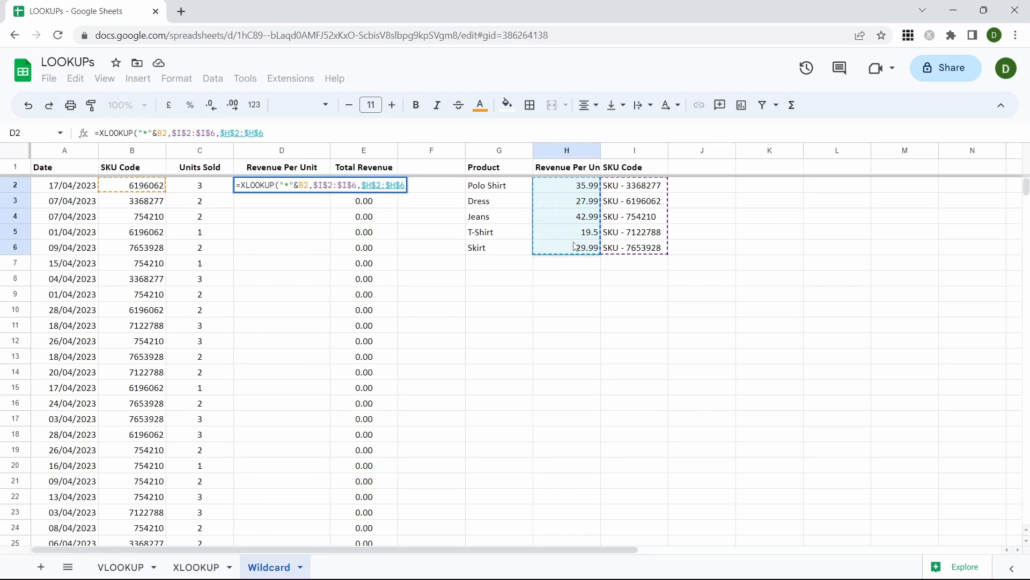
text(,)
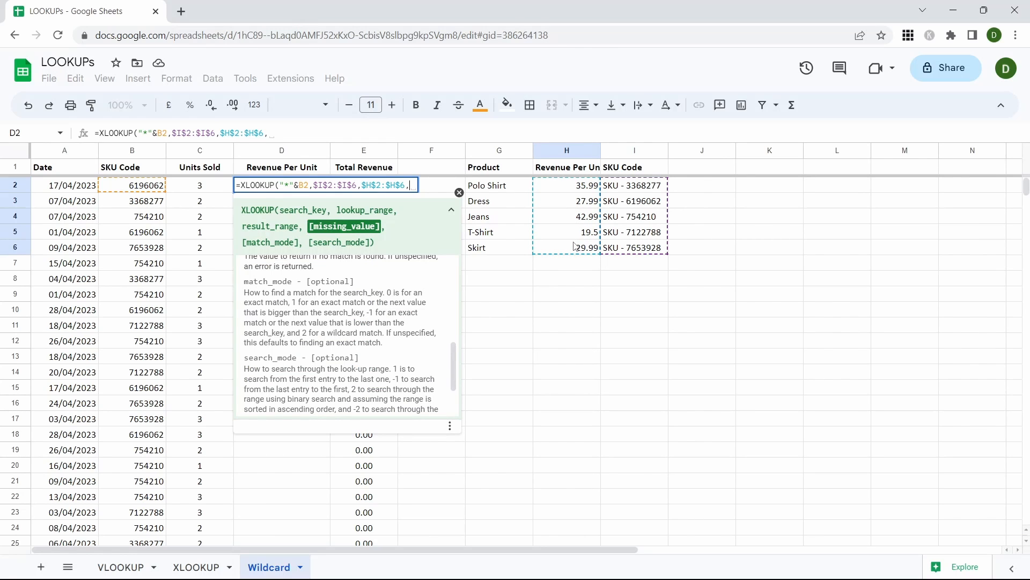
Complete the D2 formula with missing value 0 and match mode 2, and accept the suggested auto-fill for the Revenue Per Unit column.
text(0)
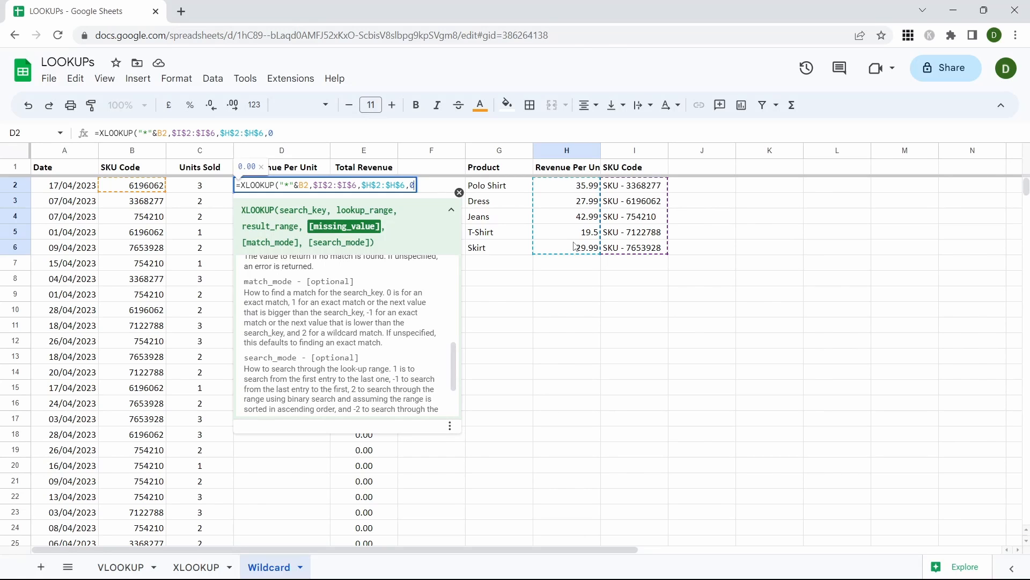
text(,)
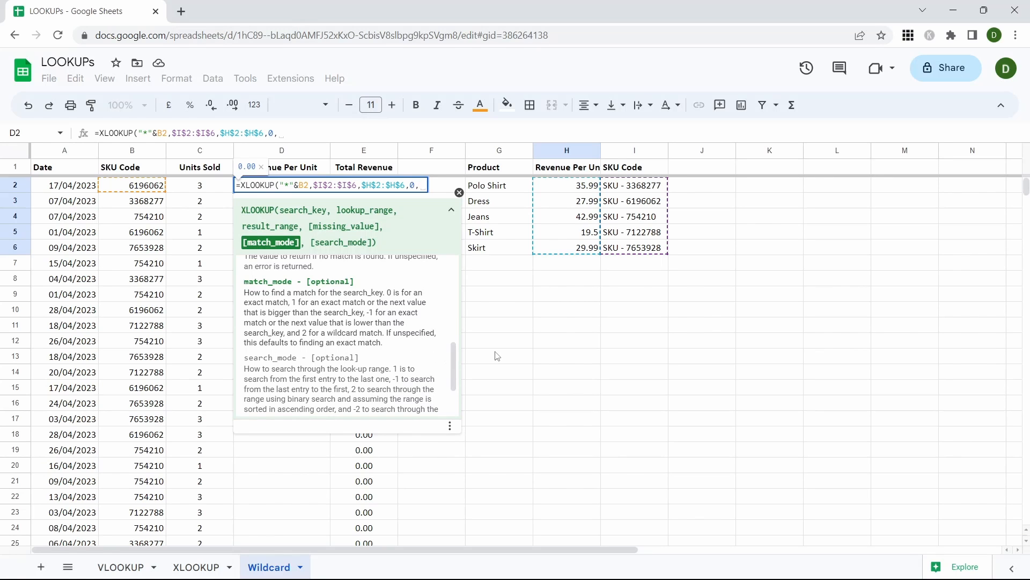
text(2)
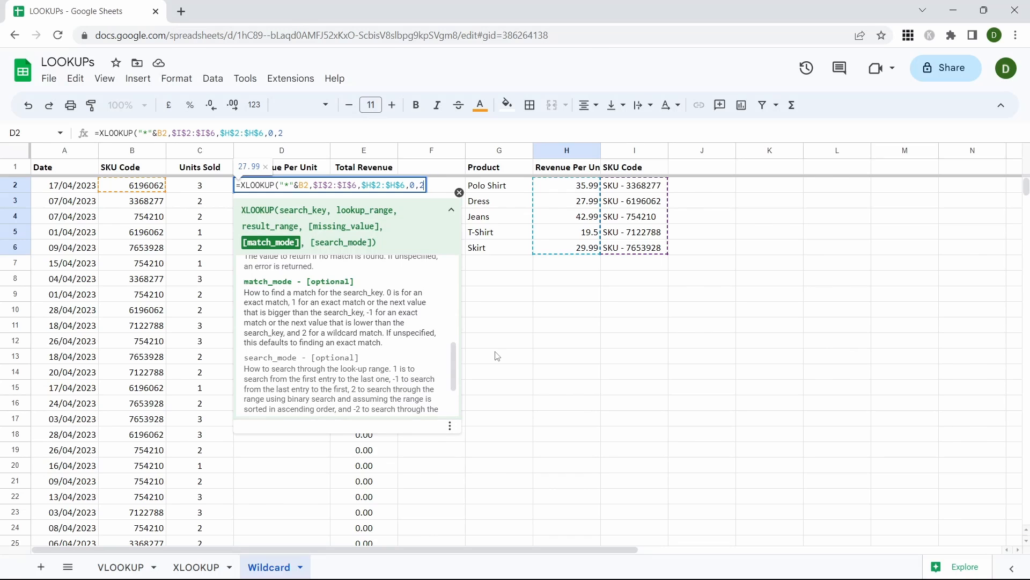
text())
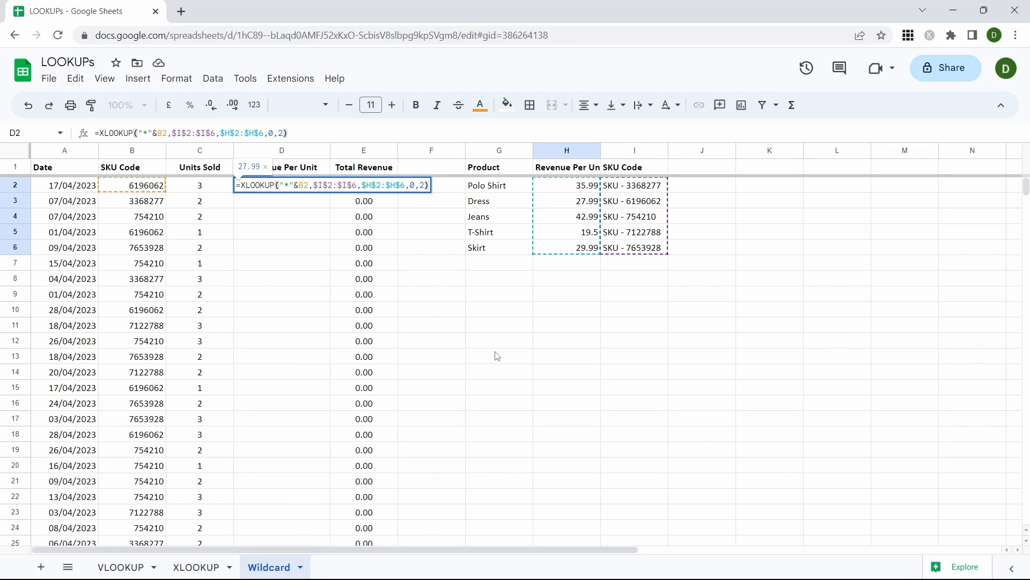
key(Return)
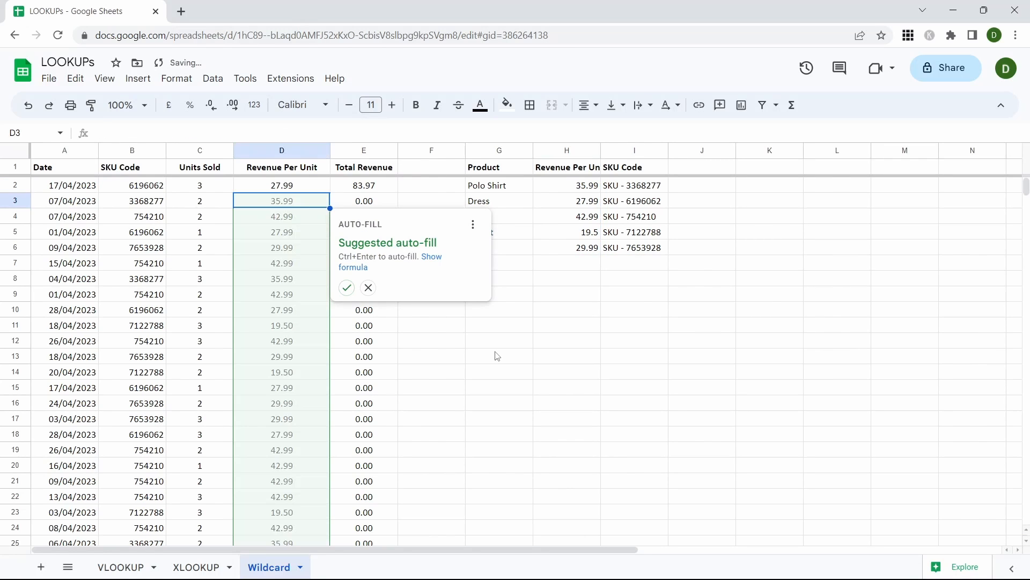
key(ctrl+Return)
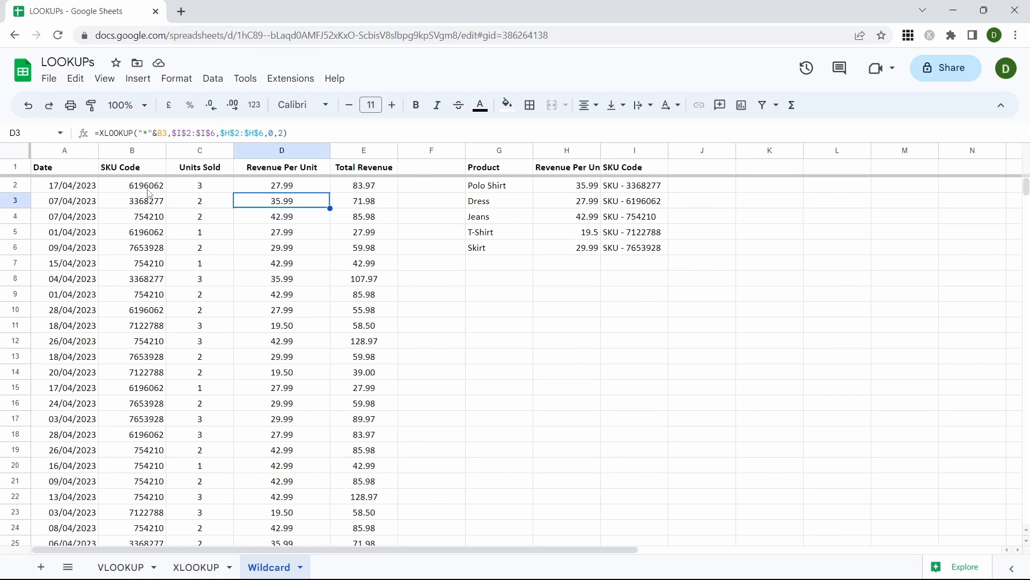
Check the Dress SKU code in I3 against the wildcard XLOOKUP result and formula in D2.
click(646, 206)
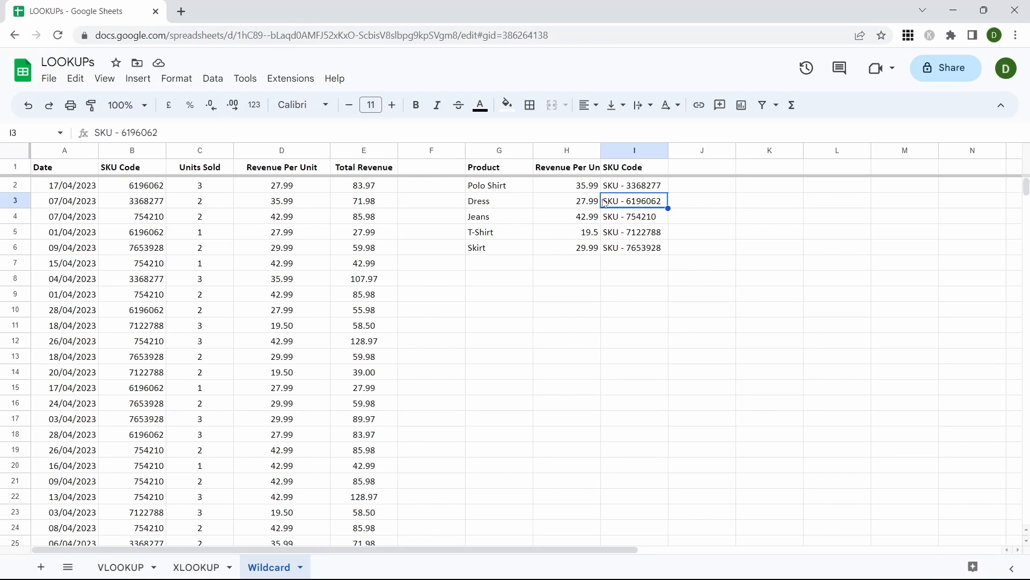
click(321, 186)
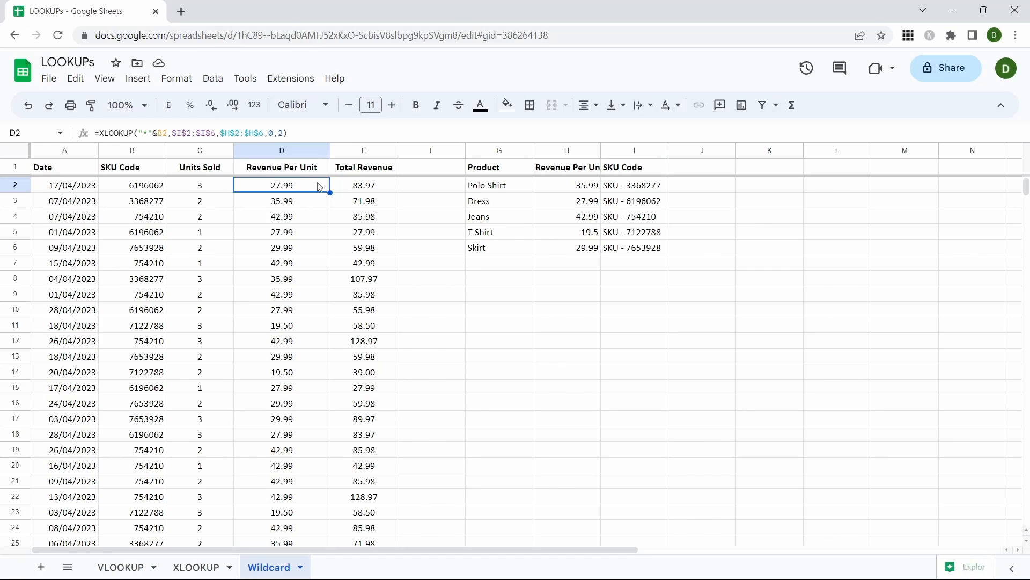